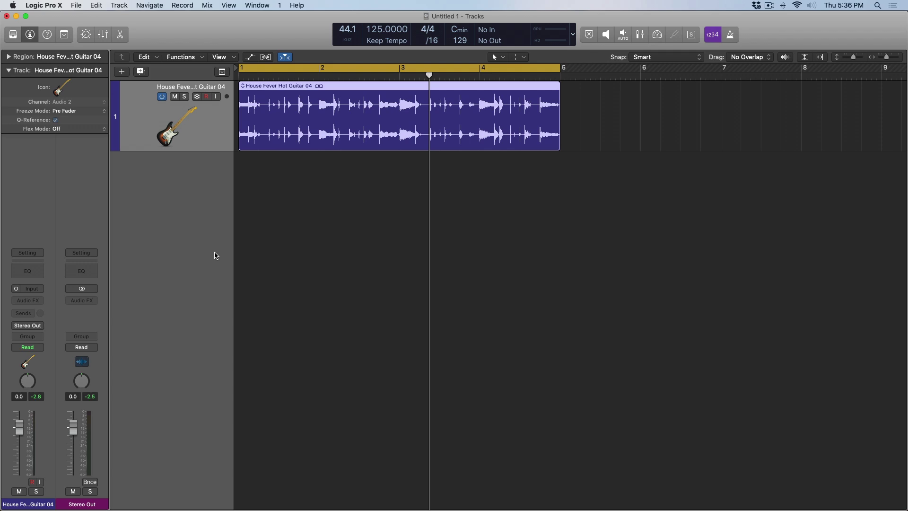
Show the mixer and add a send to Bus 1 on the guitar channel
key("x")
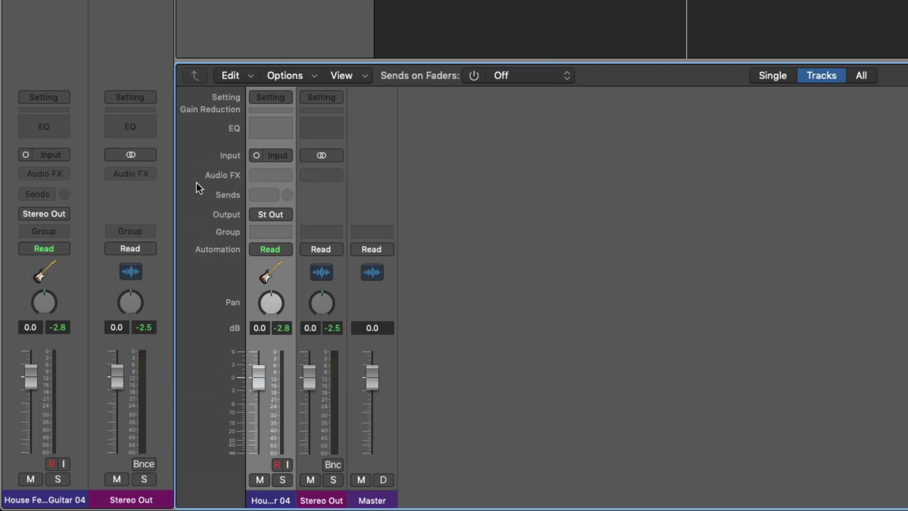
left_click(268, 195)
mouse_move(275, 221)
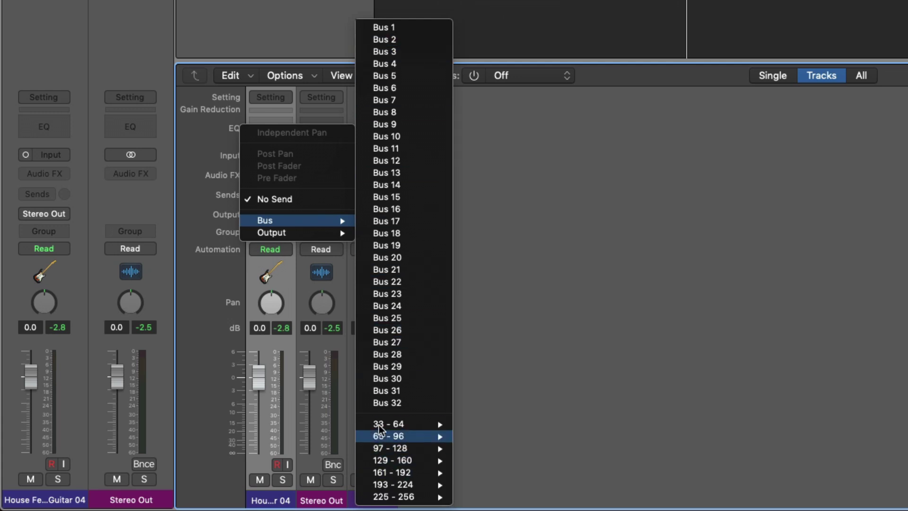
left_click(377, 29)
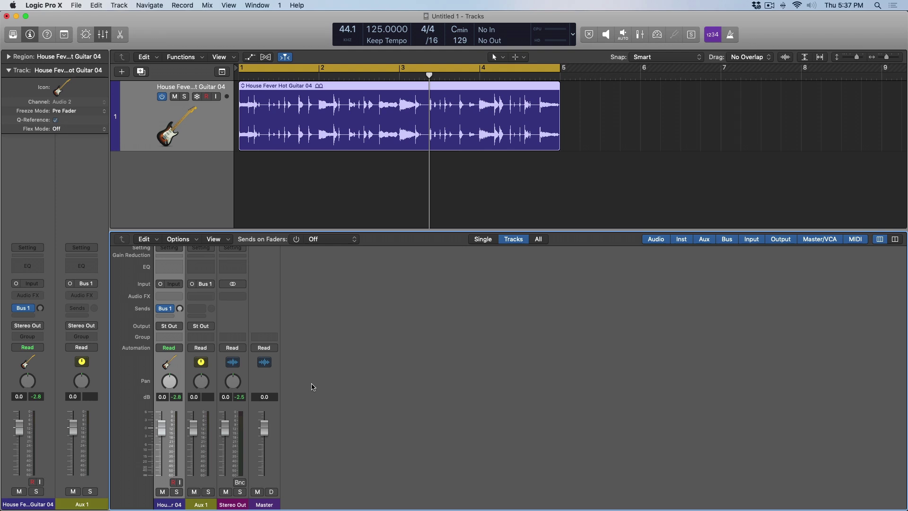
Make the new aux channel stereo and insert a stereo Space Designer reverb on it, keeping its default settings
left_click(192, 284)
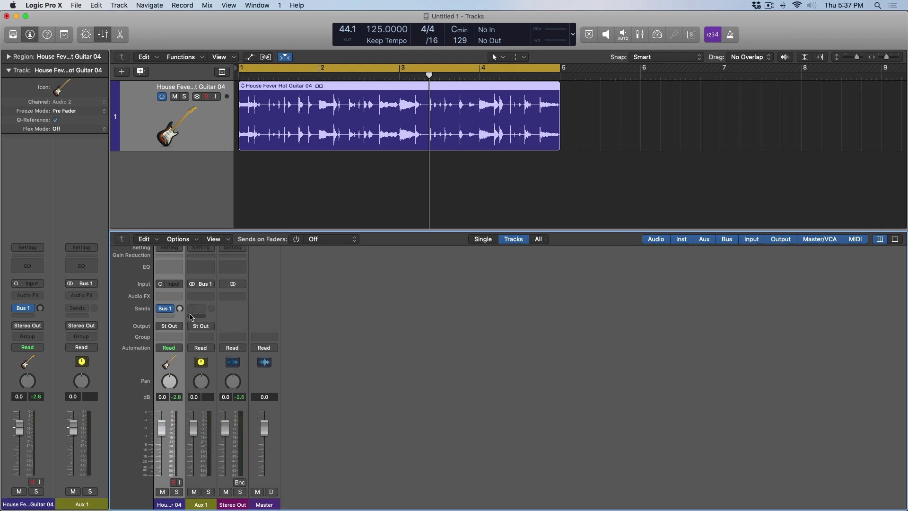
left_click(197, 297)
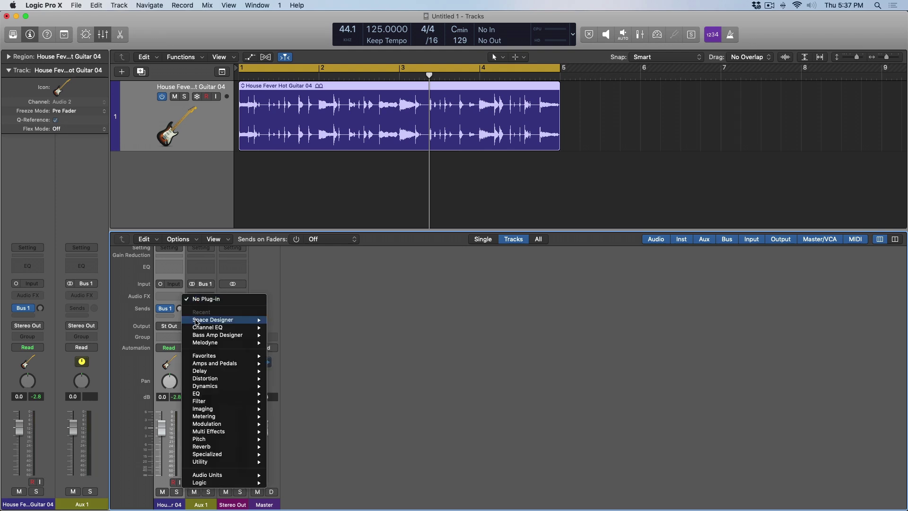
left_click(199, 320)
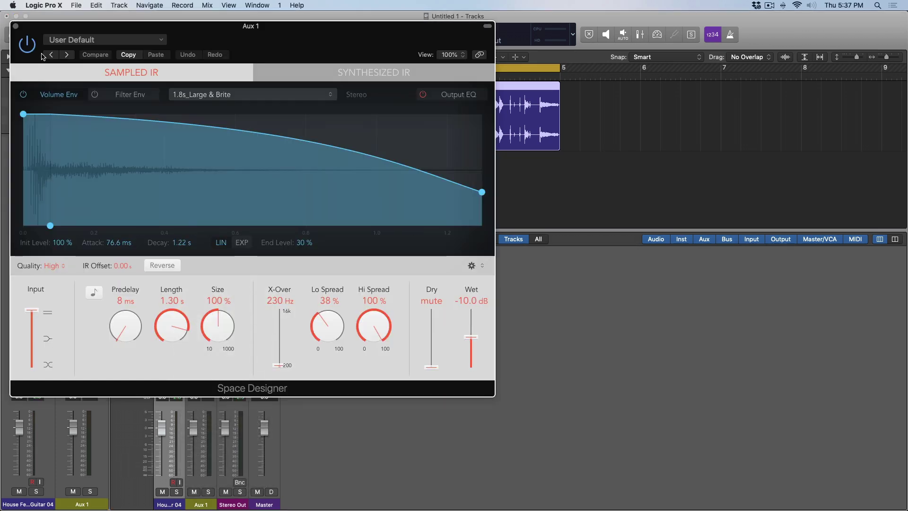
left_click(15, 26)
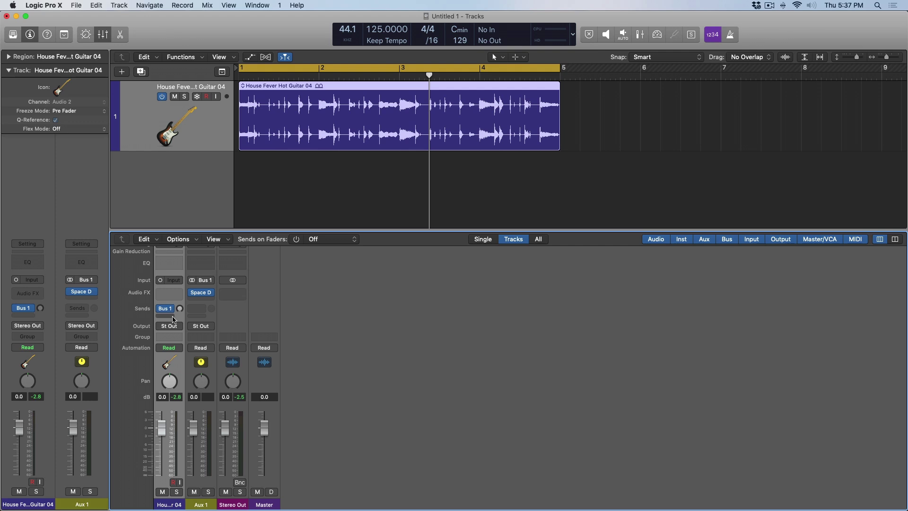
left_click_drag(180, 309, 180, 329)
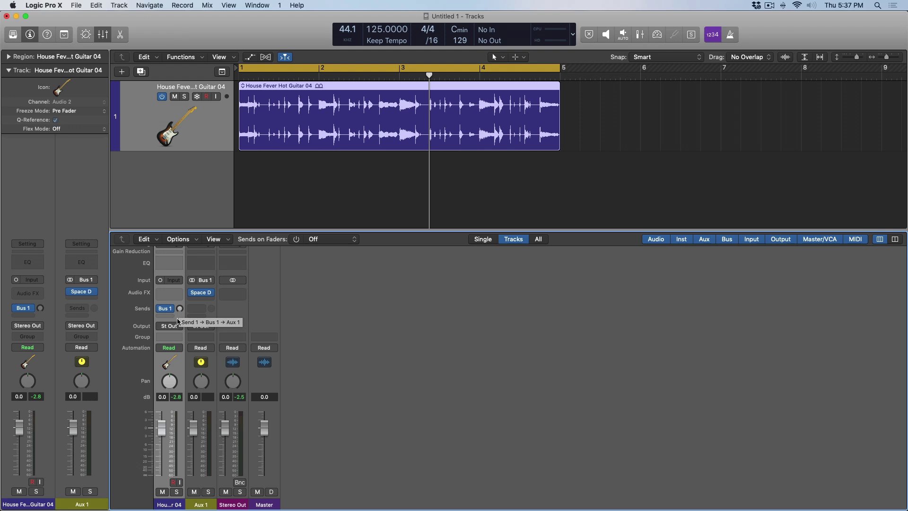
Rename the aux channel as SD
double_click(203, 504)
type("SD")
key("Return")
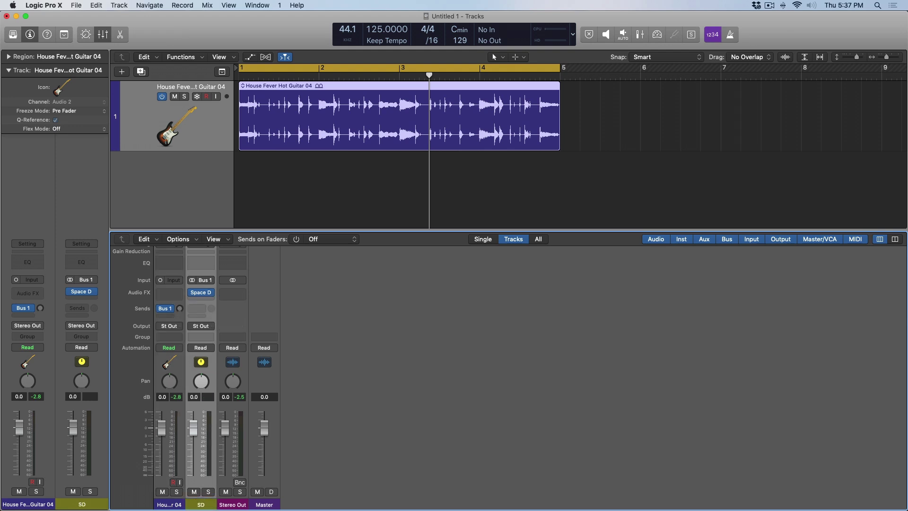
Play the guitar region from the start and raise the guitar's Bus 1 send level
key("Return")
key("space")
left_click_drag(180, 308, 186, 256)
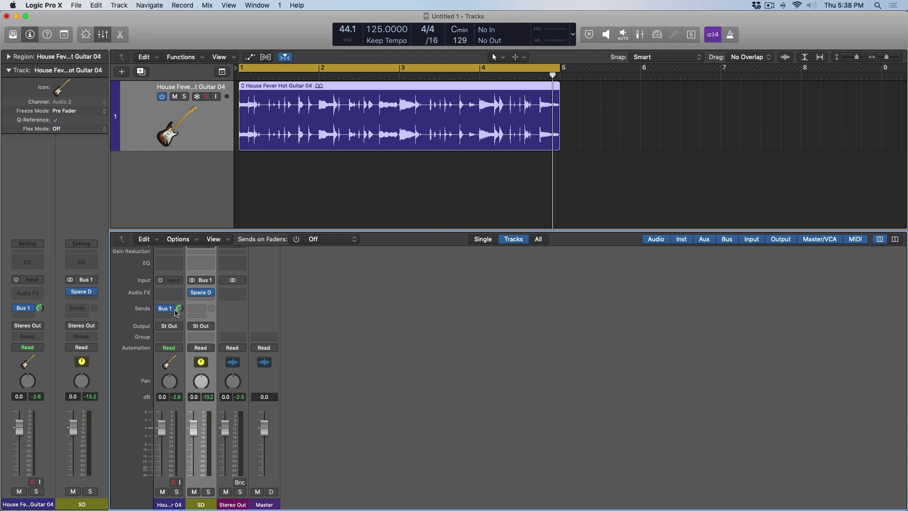
Look through the Post Pan, Post Fader and Pre Fader options of the guitar's Bus 1 send without changing anything
mouse_move(178, 309)
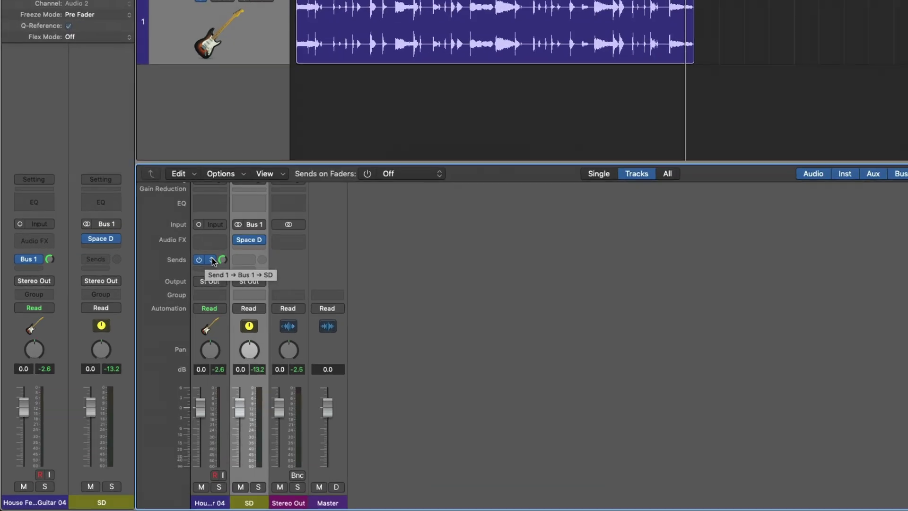
left_click(213, 260)
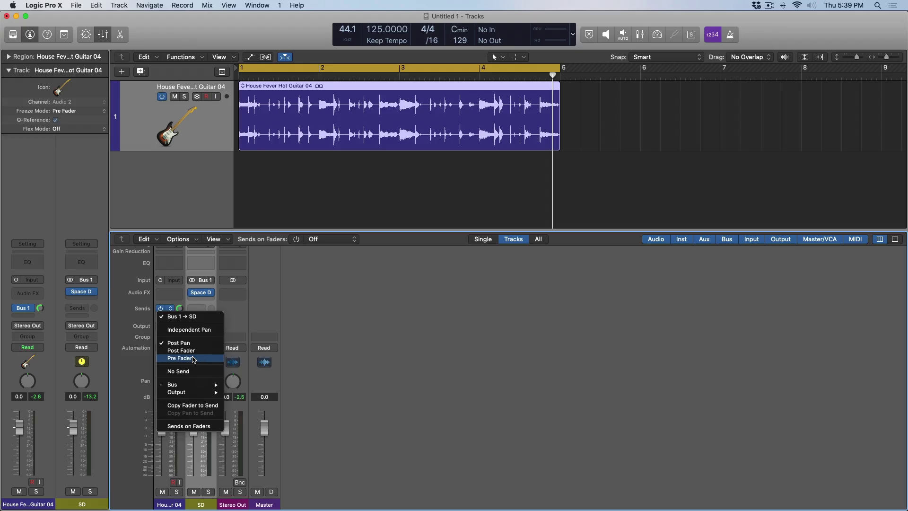
left_click(305, 338)
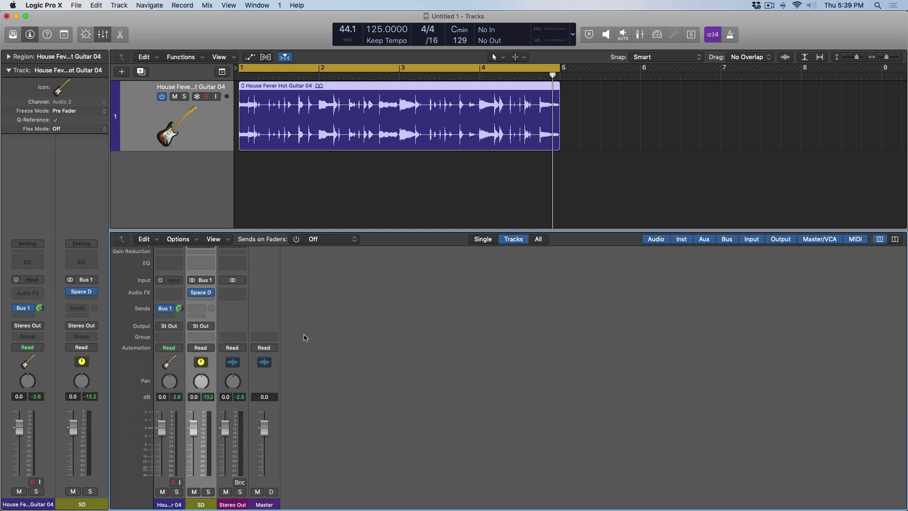
Try lowering the guitar fader to about -13.6 dB and panning the guitar to -64, resetting each control to its default
left_click_drag(169, 383, 169, 380)
left_click_drag(162, 428, 161, 454)
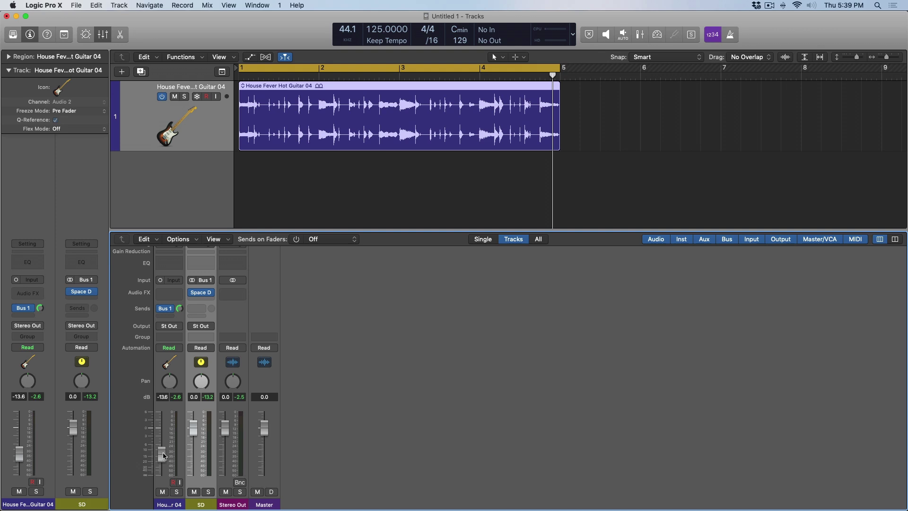
left_click(164, 456, "alt")
left_click_drag(170, 381, 169, 414)
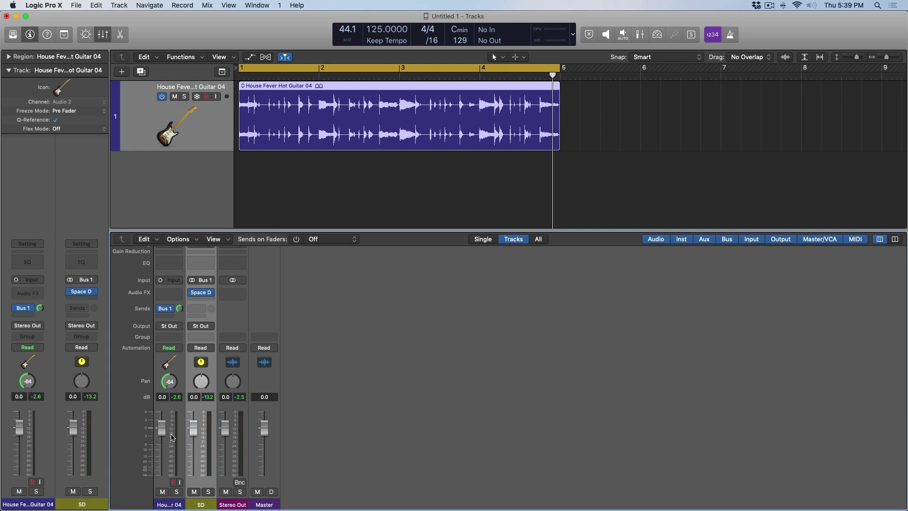
left_click(169, 385, "alt")
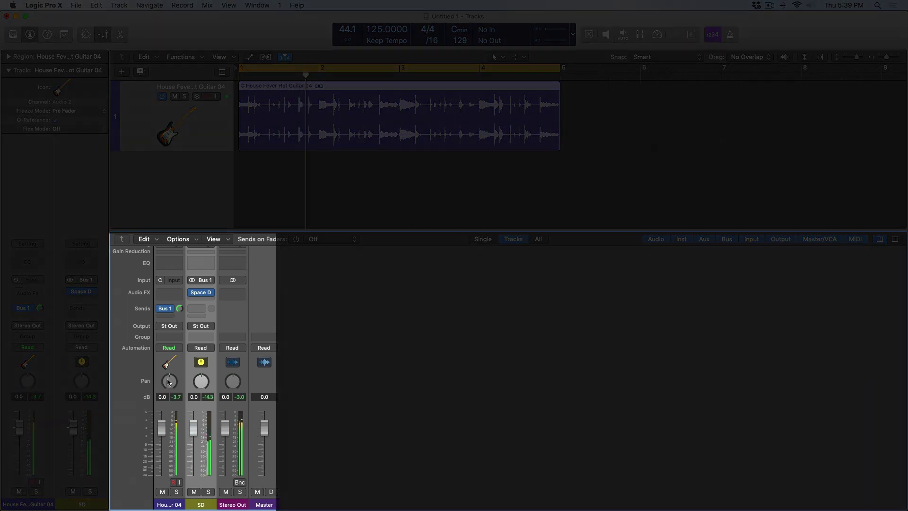
Test the Post Pan send by panning the guitar to about +51 during playback, and reset its pan and fader
left_click_drag(169, 383, 167, 341)
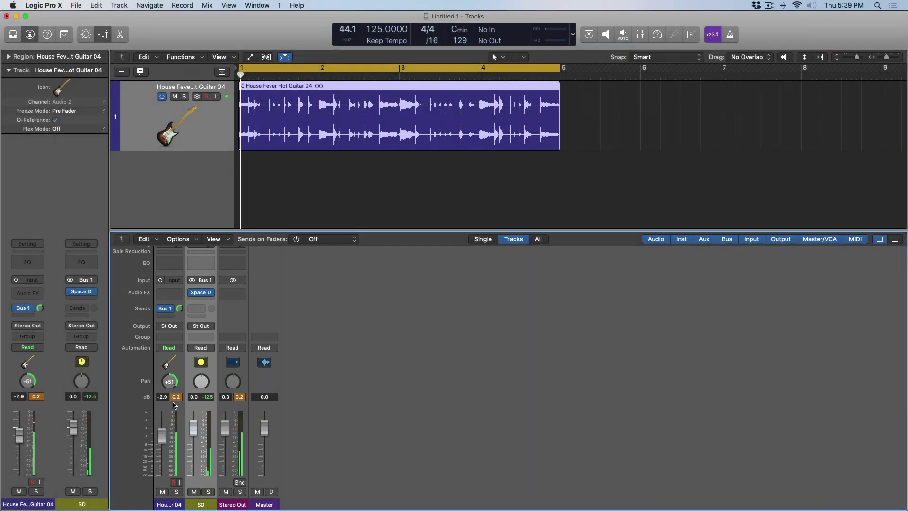
left_click(170, 382, "alt")
left_click(162, 432, "alt")
Switch the guitar's Bus 1 send to Post Fader
scroll(165, 376, "up", 1)
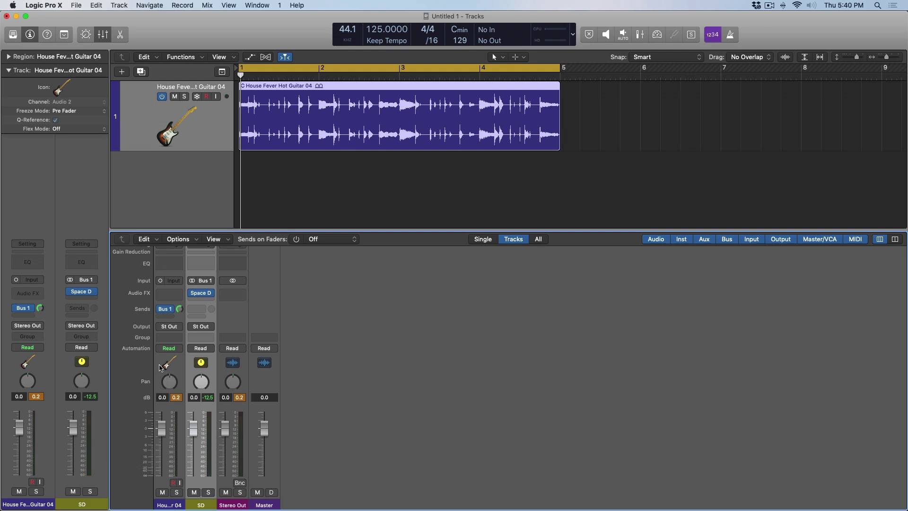
mouse_move(175, 313)
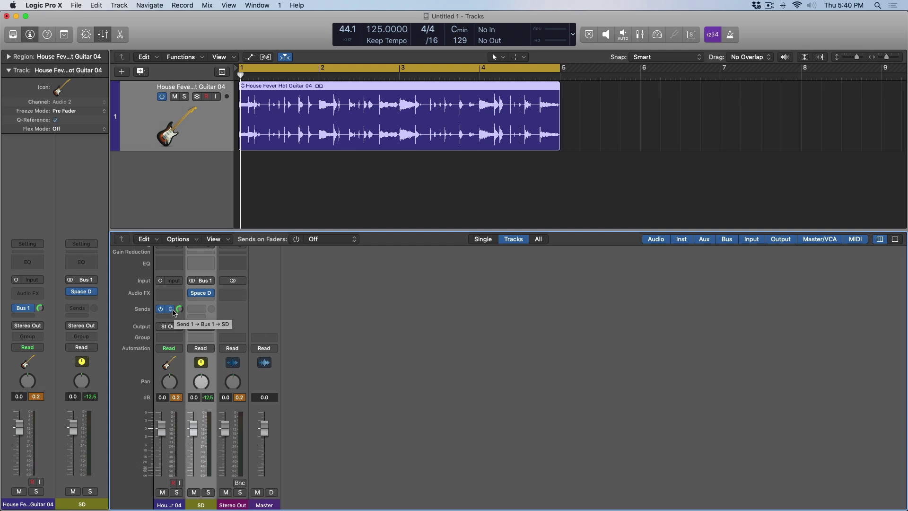
left_click(175, 313)
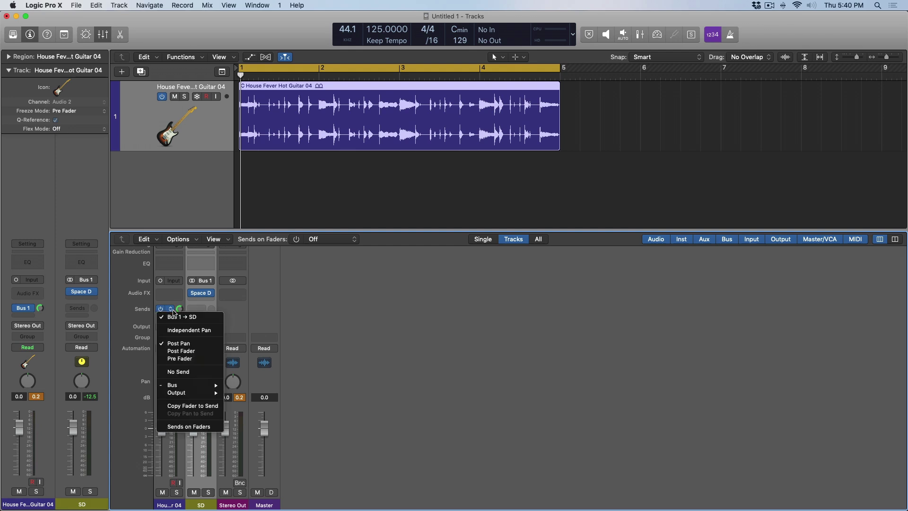
left_click(177, 350)
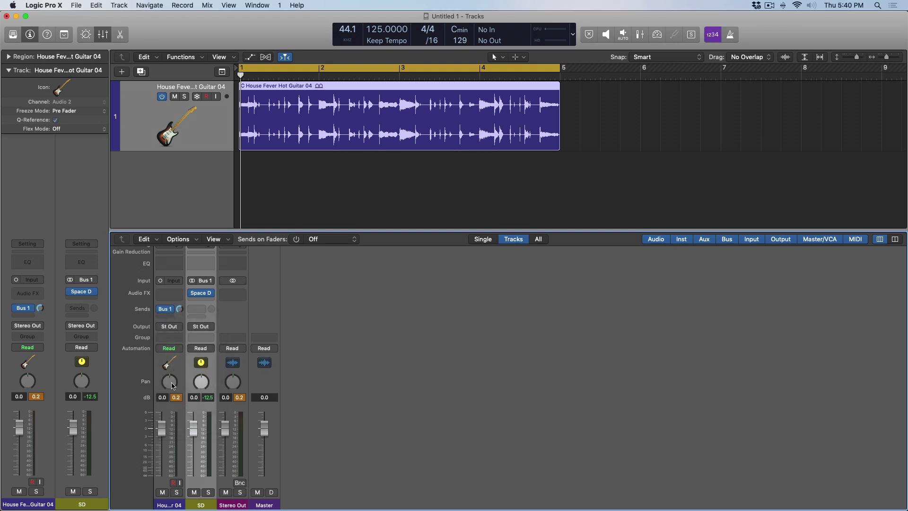
Test the Post Fader send by panning the guitar to -64 and lowering its fader to about -11 dB during playback, and reset both
left_click_drag(174, 387, 185, 504)
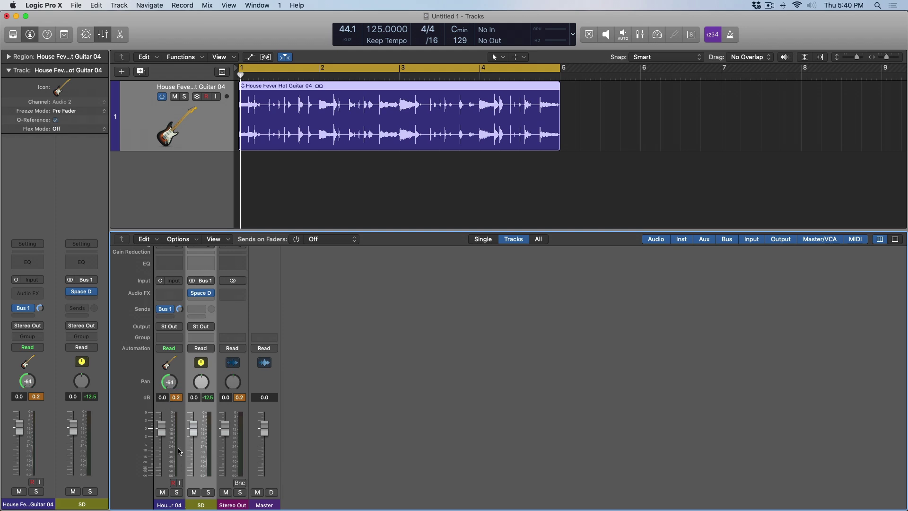
left_click(170, 384, "alt")
key("space")
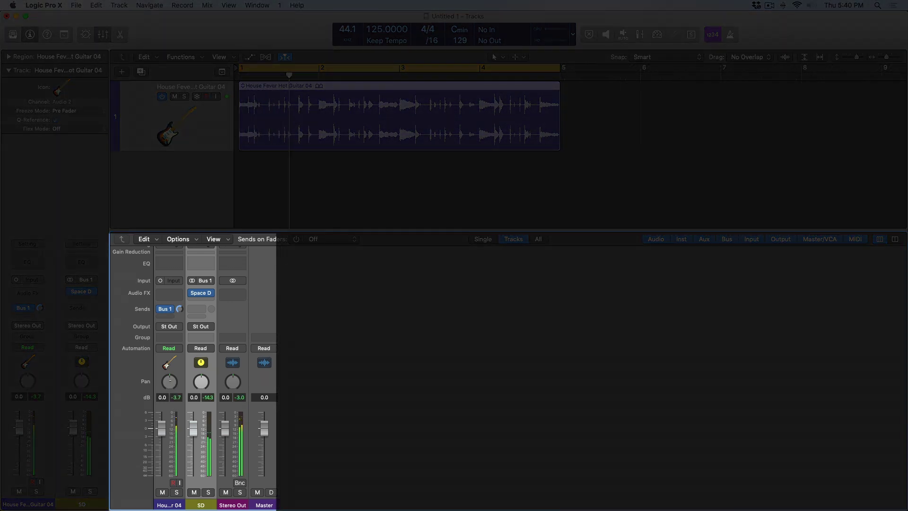
left_click_drag(170, 382, 170, 417)
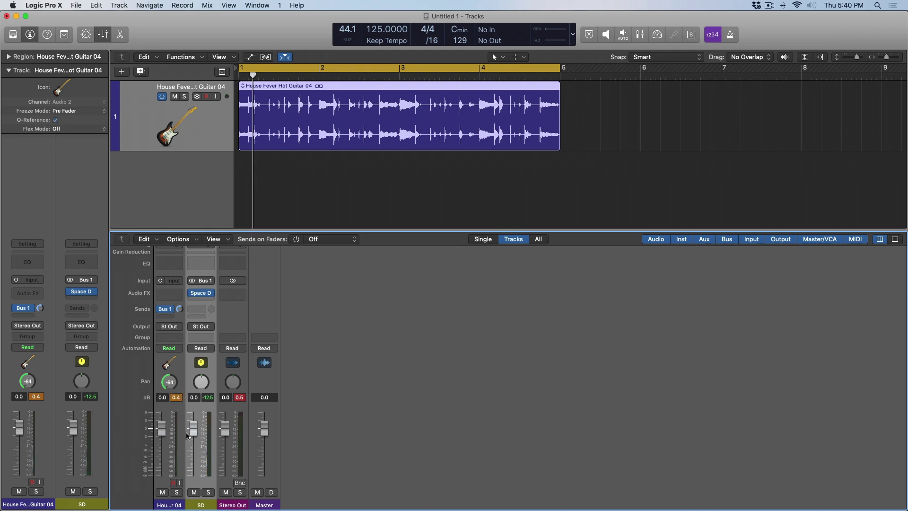
left_click_drag(164, 431, 167, 457)
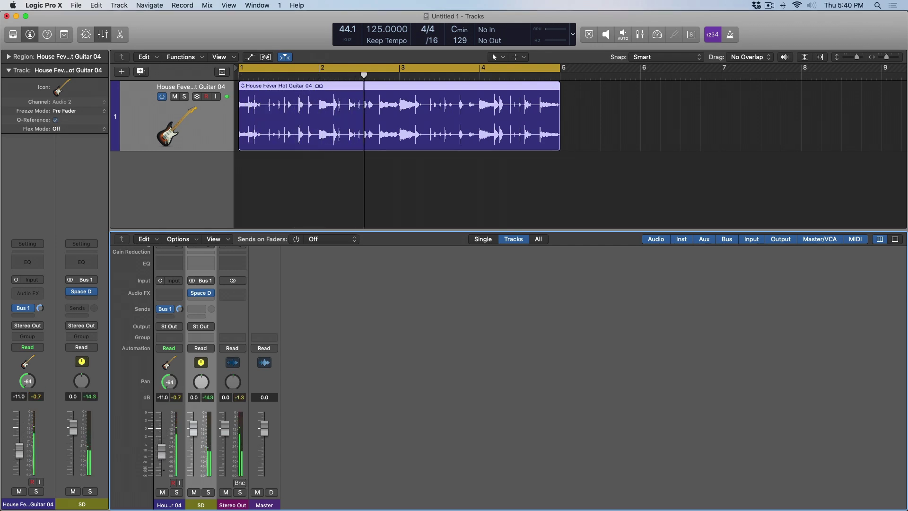
left_click(162, 449, "alt")
left_click(170, 382, "alt")
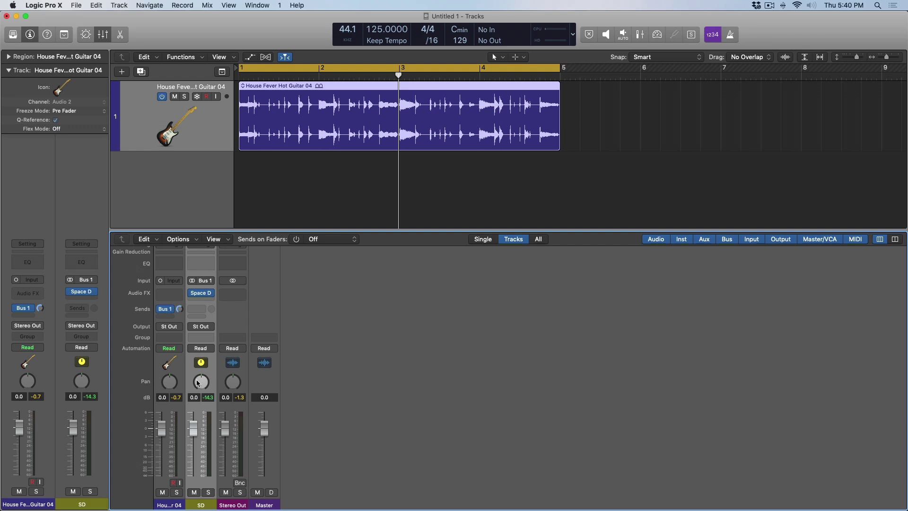
Switch the guitar's Bus 1 send to Pre Fader
left_click(171, 308)
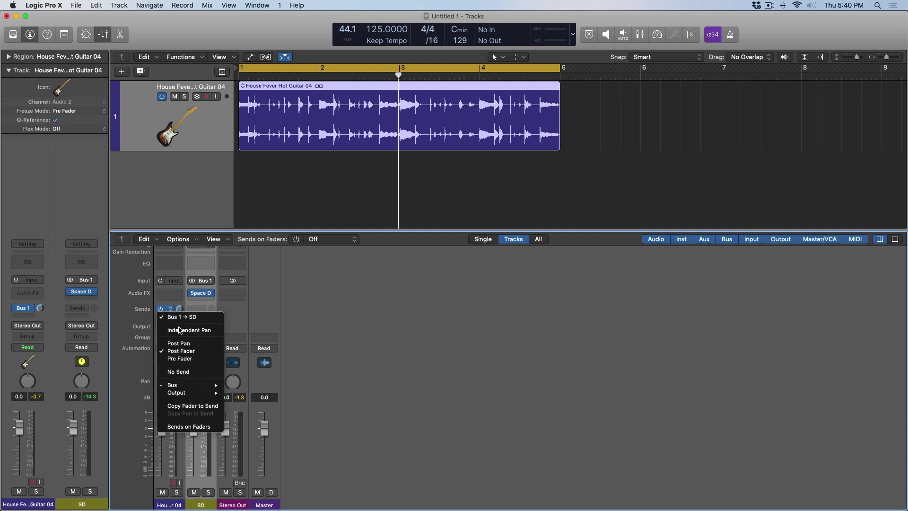
left_click(186, 359)
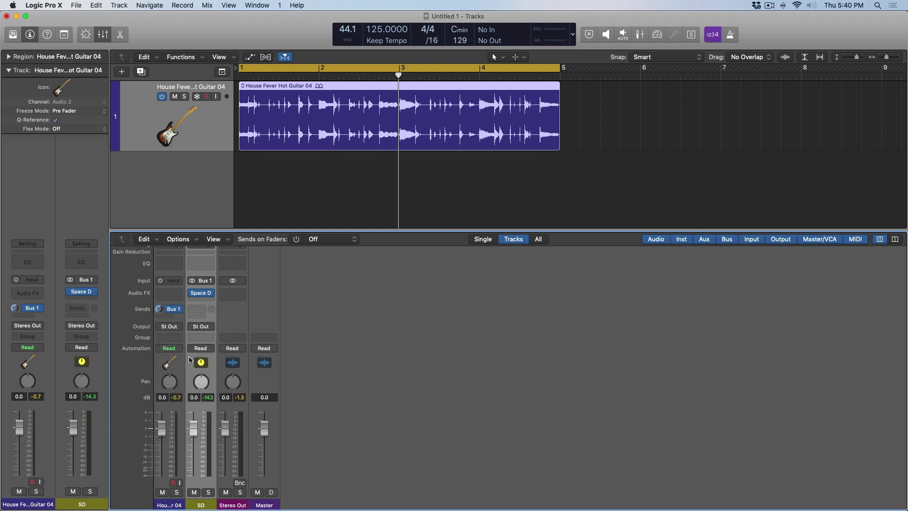
Pan the guitar to about +63 and pull its fader down to -70 dB during playback
left_click_drag(169, 382, 169, 361)
mouse_move(162, 428)
left_mouse_down()
mouse_move(162, 440)
mouse_move(162, 426)
left_mouse_up()
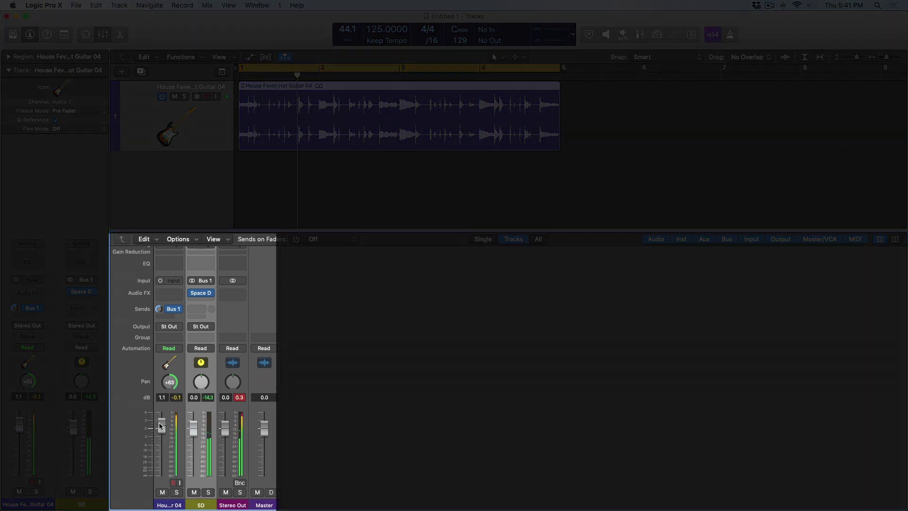
left_click_drag(159, 422, 161, 507)
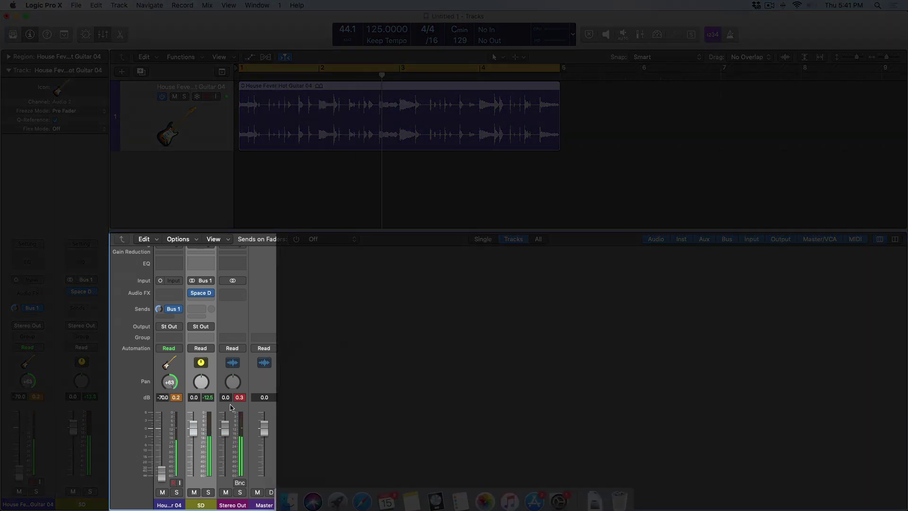
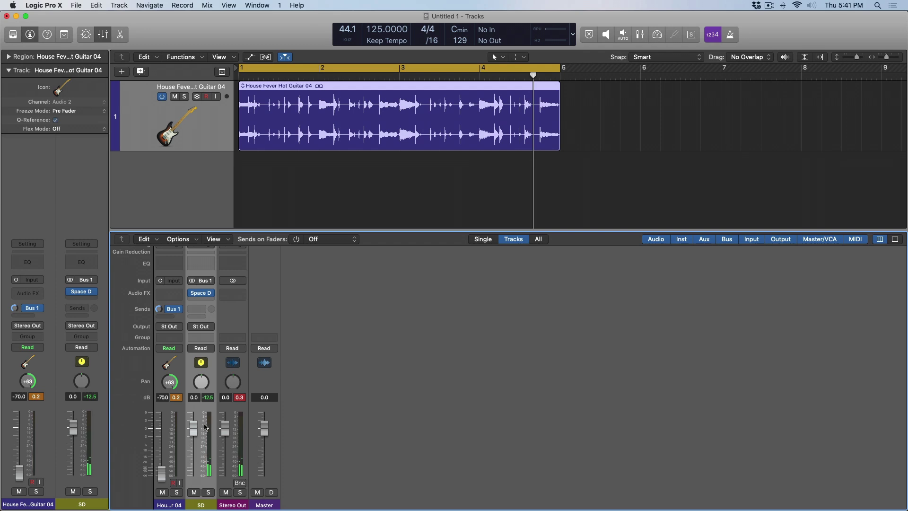
Try lowering the SD aux fader to about -5.3 dB, check the guitar's send level, and reset the SD fader to 0.0 dB
left_click_drag(197, 429, 193, 443)
mouse_move(158, 310)
left_mouse_down()
mouse_move(158, 296)
mouse_move(159, 306)
left_mouse_up()
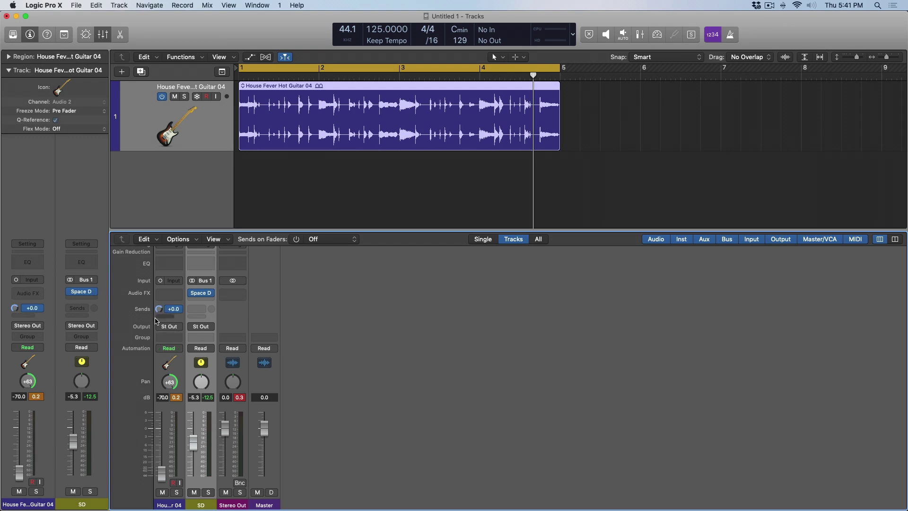
left_click(196, 446, "alt")
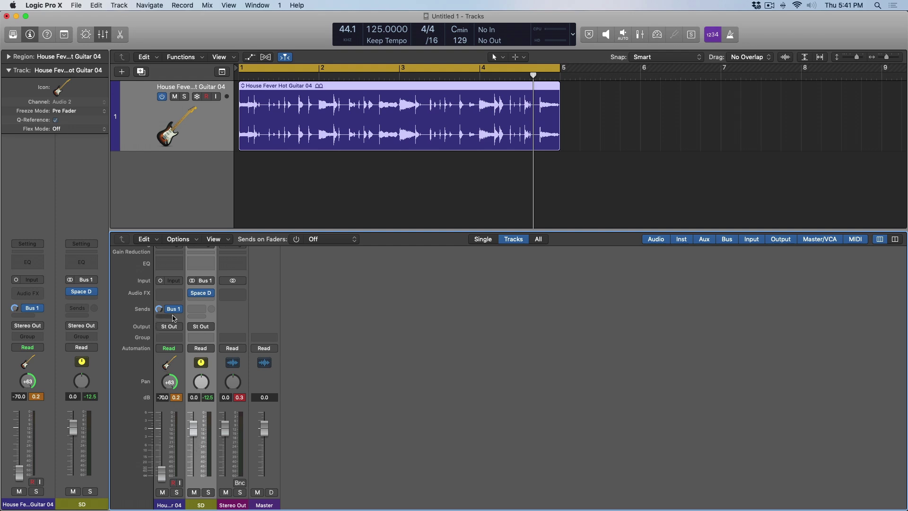
Lower the SD aux fader to about -9.6 dB and bring the guitar fader to about -29.5 dB
left_click_drag(193, 428, 193, 449)
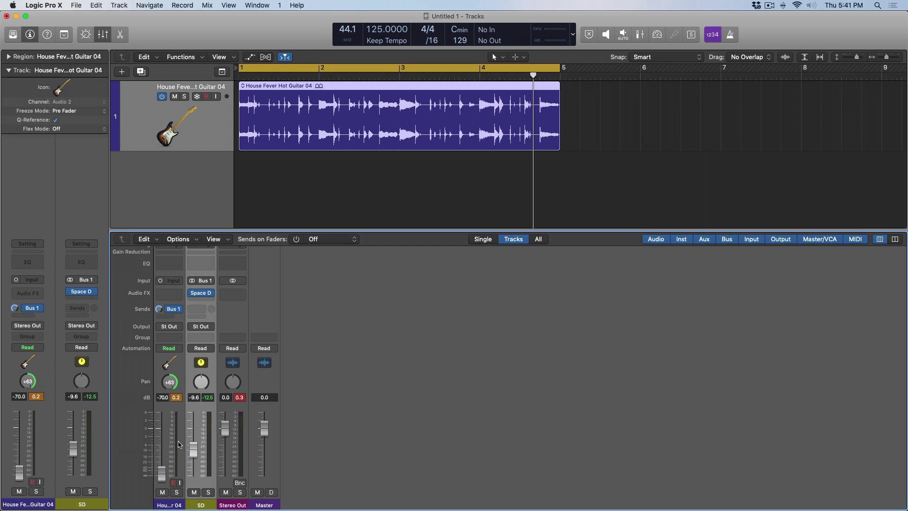
left_click_drag(163, 473, 164, 465)
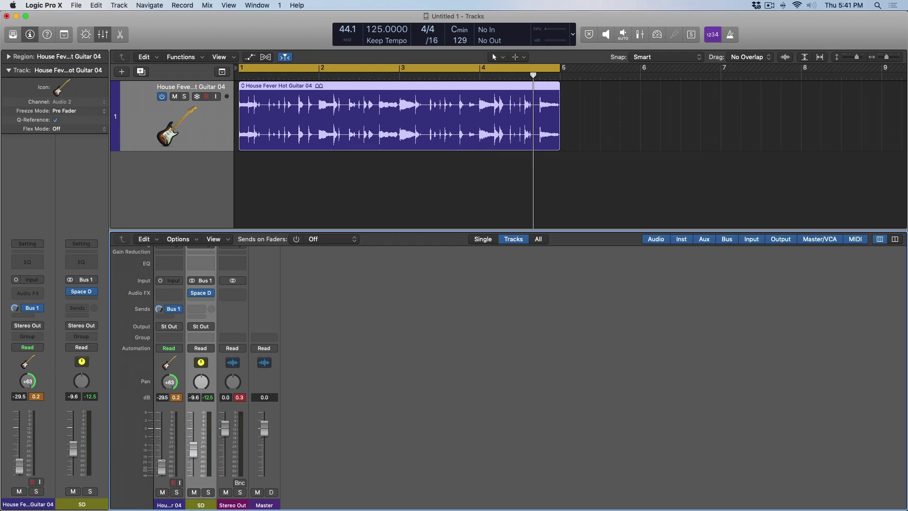
Reset the guitar and SD aux faders to 0.0 dB, centre the guitar's pan, and check its Bus 1 send options
left_click(162, 466, "alt")
left_click(194, 451, "alt")
mouse_move(178, 313)
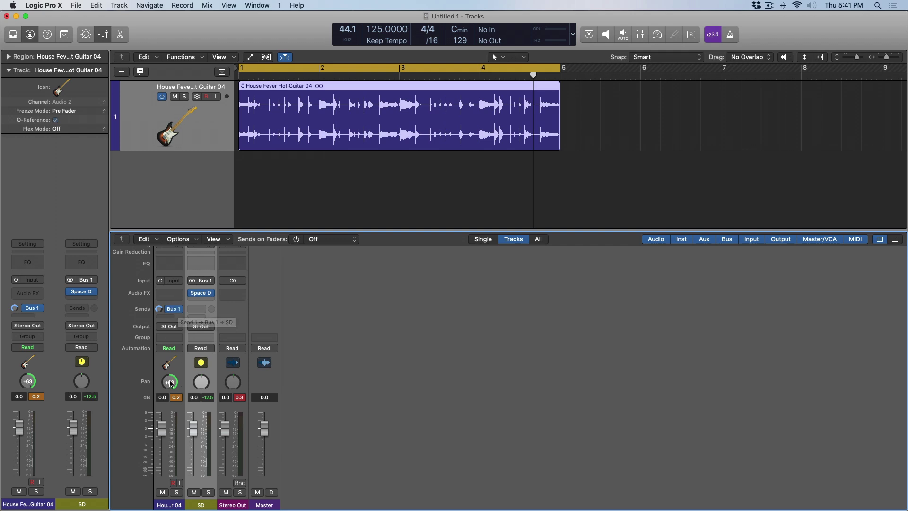
left_click(179, 311)
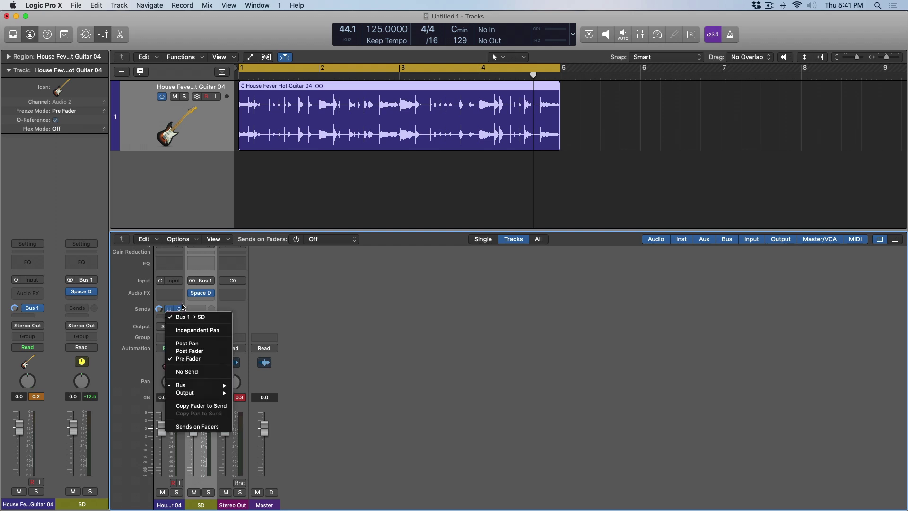
left_click(385, 277)
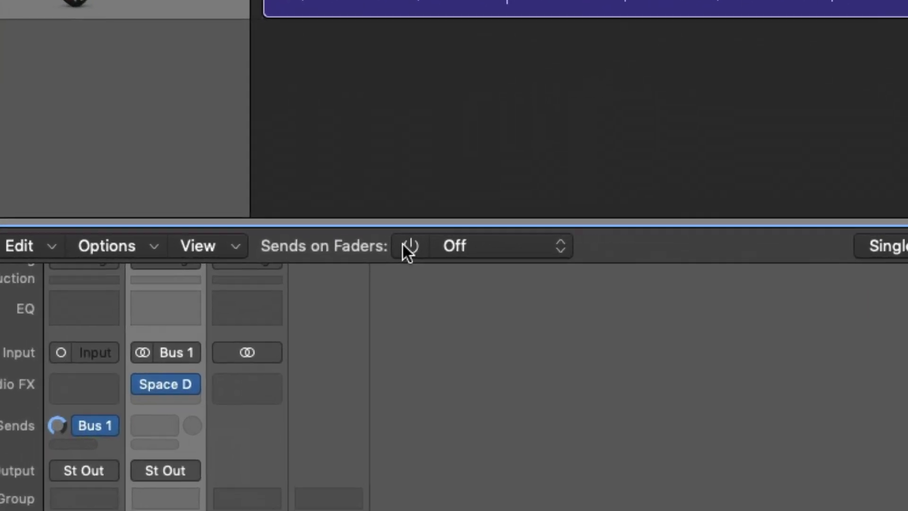
Show the SD send level on the guitar's fader using Sends on Faders and lower the send to about -6.0 dB
left_click(410, 246)
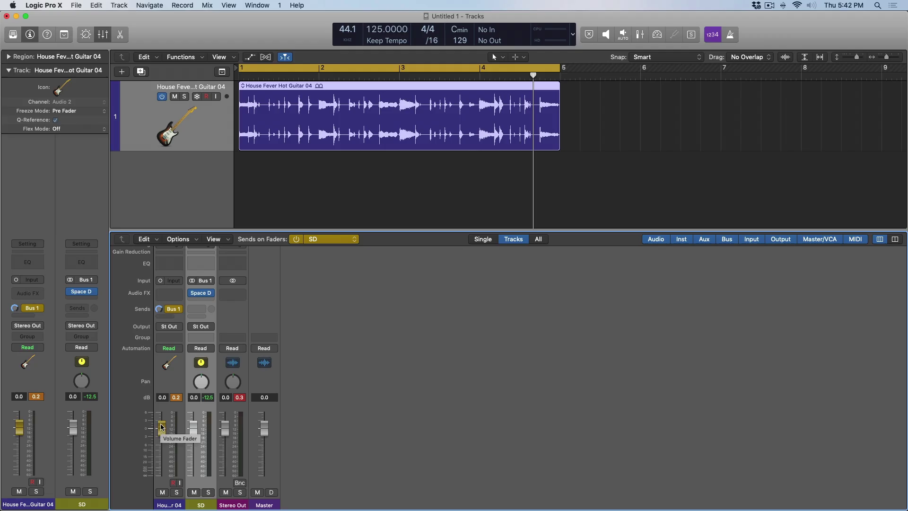
left_click_drag(158, 309, 154, 323)
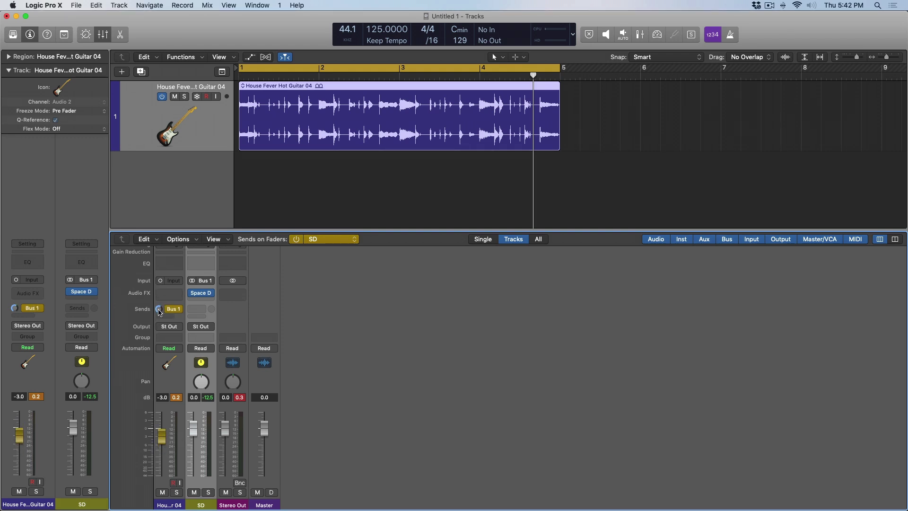
left_click_drag(159, 313, 159, 317)
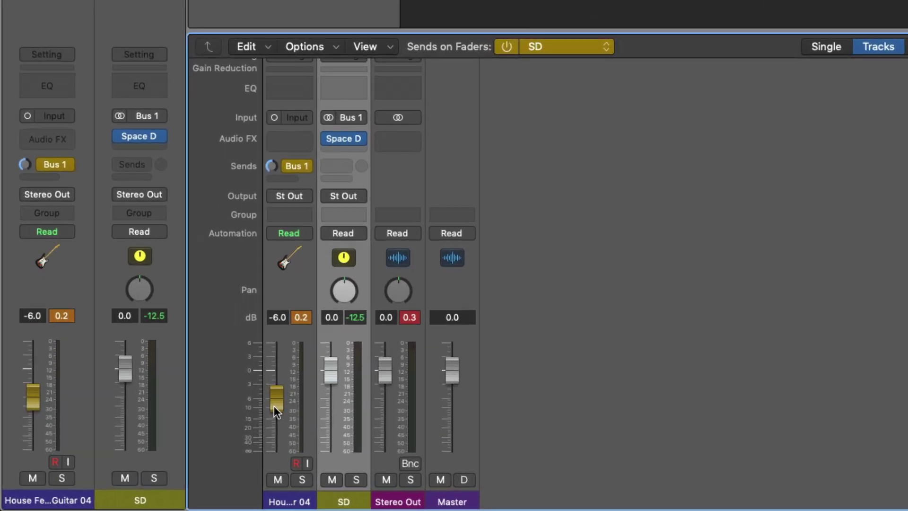
Try guitar send levels of about -11.4, 0.0 and -14.6 dB on the fader, and turn off Sends on Faders
left_click_drag(161, 453, 161, 438)
left_click_drag(295, 364, 294, 412)
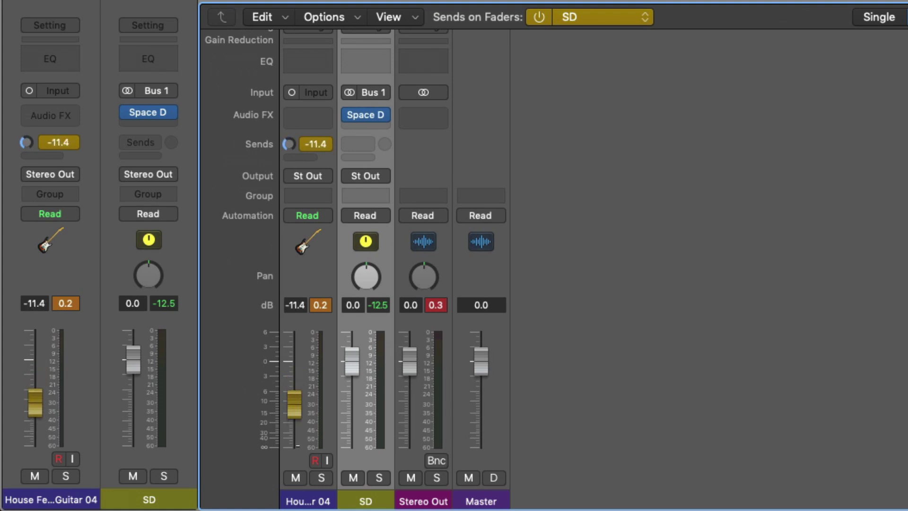
left_click(294, 407, "alt")
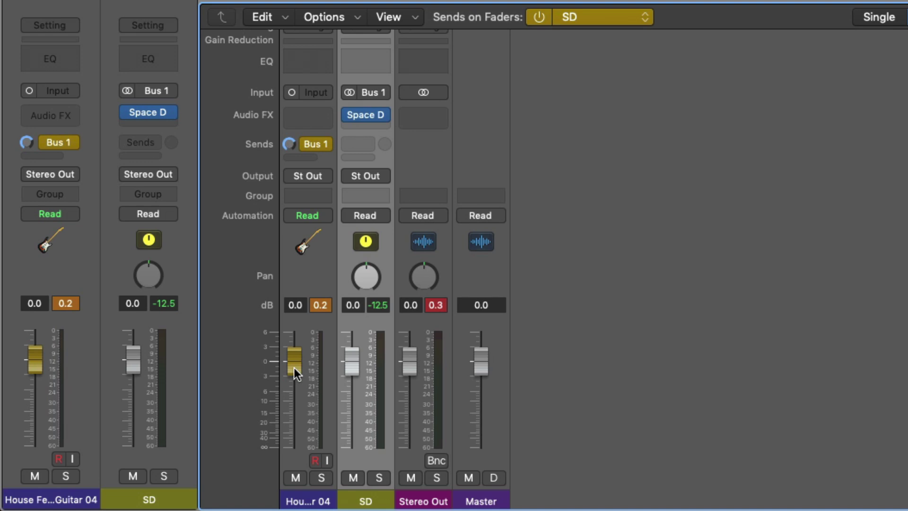
left_click_drag(293, 367, 295, 418)
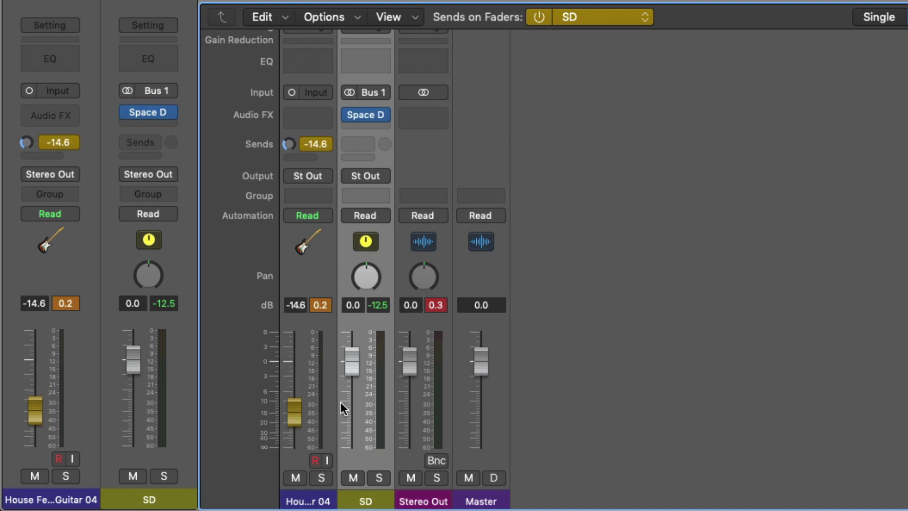
left_click(540, 18)
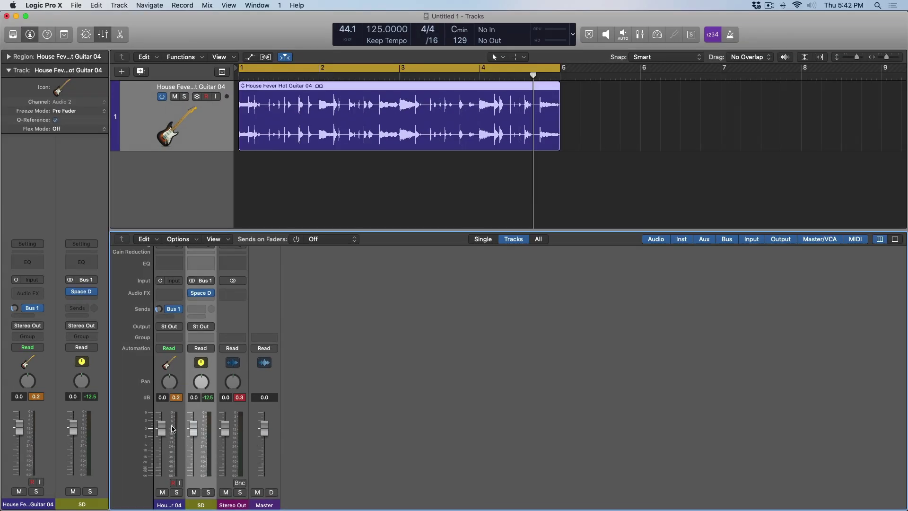
Lower the guitar's fader to about -11.2 dB and examine the mono and stereo output destinations available for its send
left_click_drag(162, 431, 164, 473)
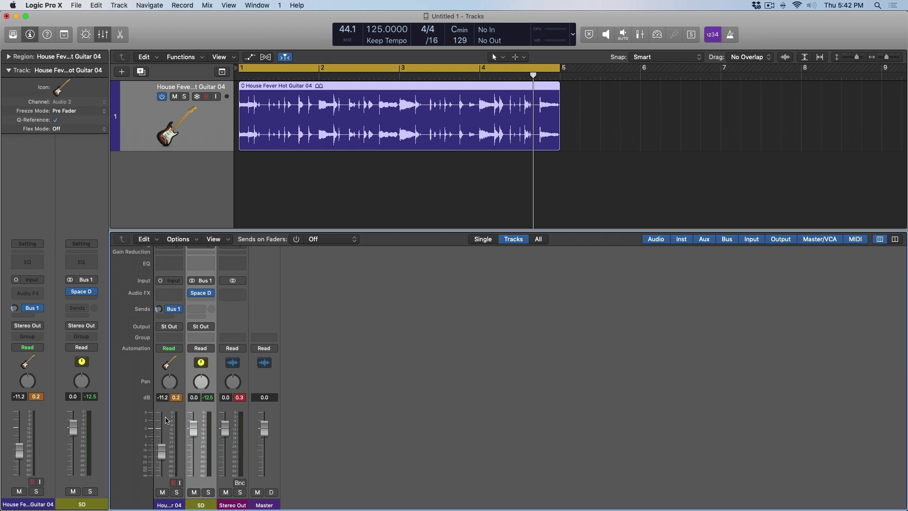
left_click(179, 310)
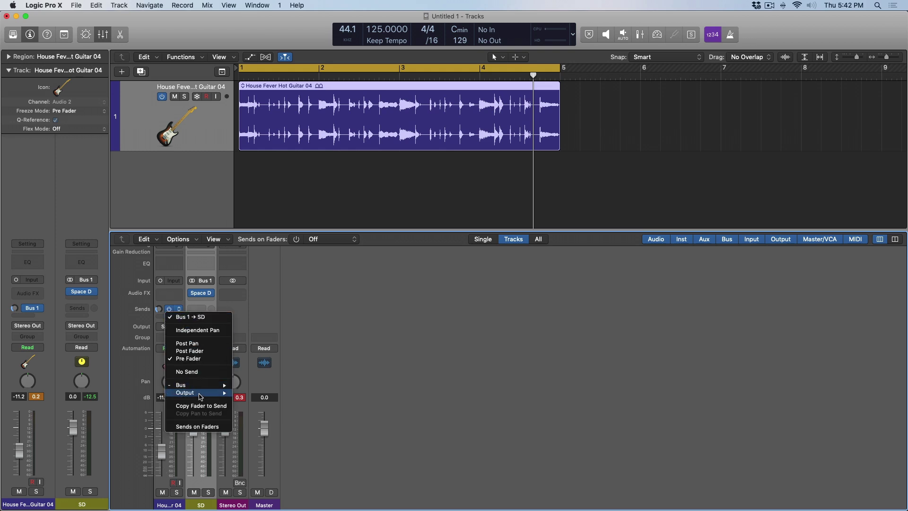
mouse_move(185, 393)
mouse_move(250, 392)
mouse_move(412, 325)
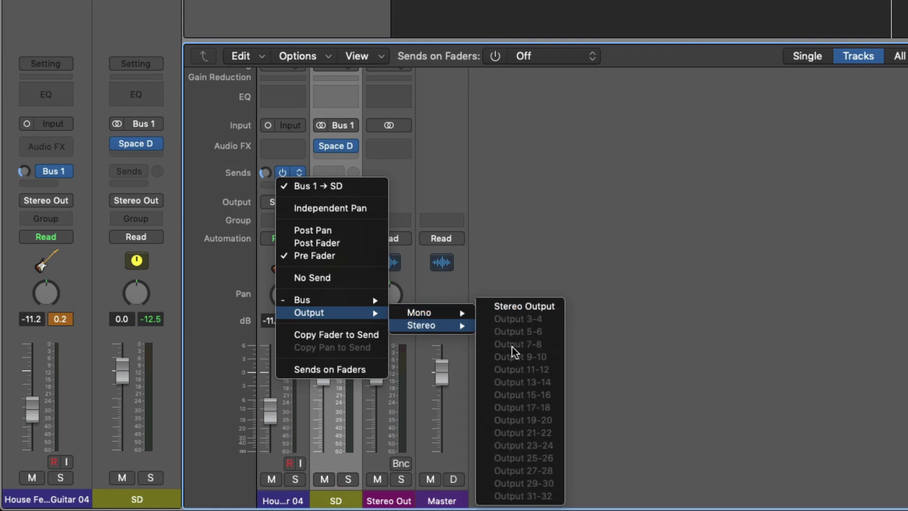
mouse_move(449, 314)
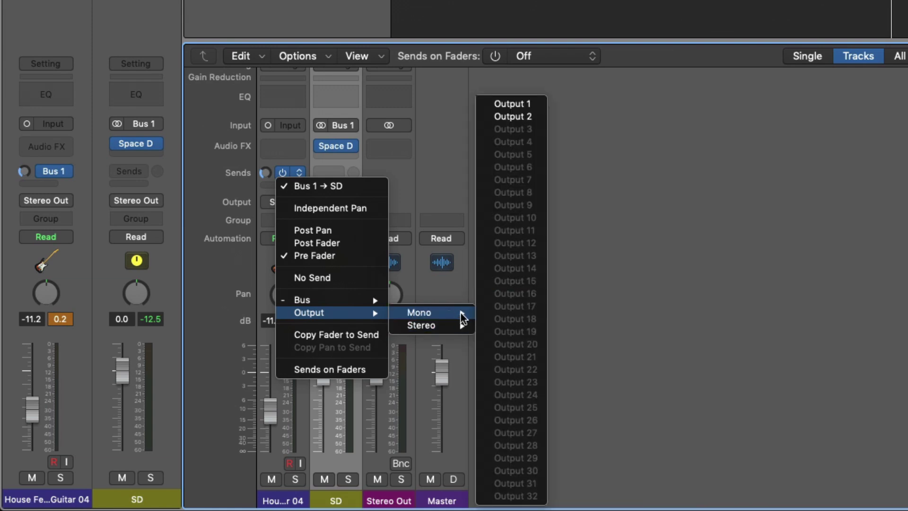
mouse_move(423, 325)
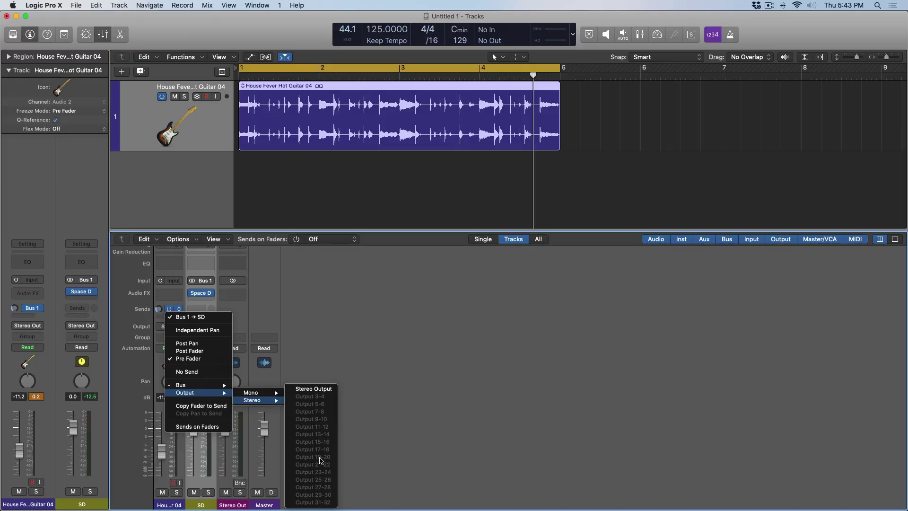
left_click(411, 455)
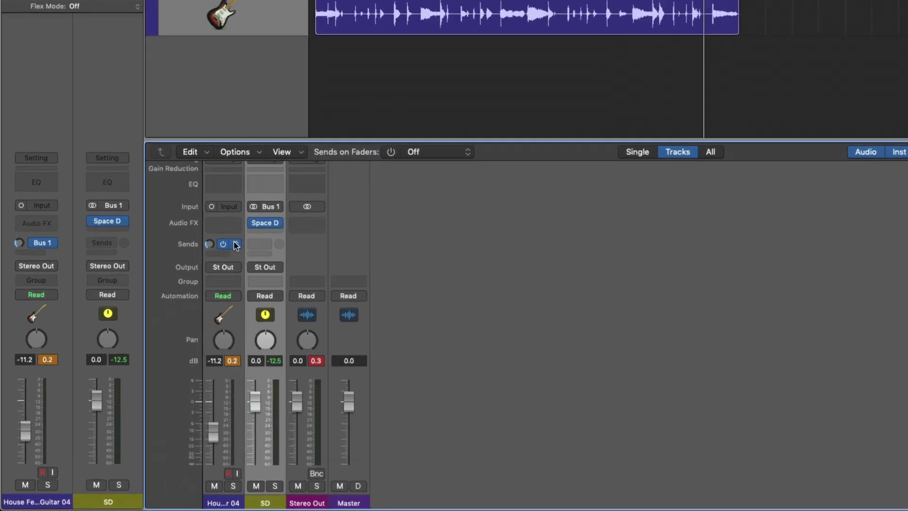
Copy the guitar's fader level to its Bus 1 send, once at -11.2 dB and again with the fader at -∞
left_click(178, 310)
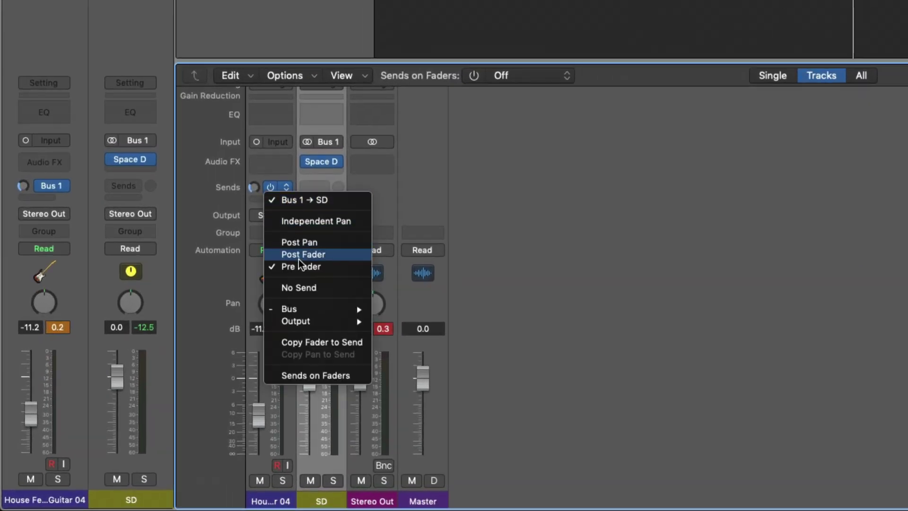
left_click(295, 343)
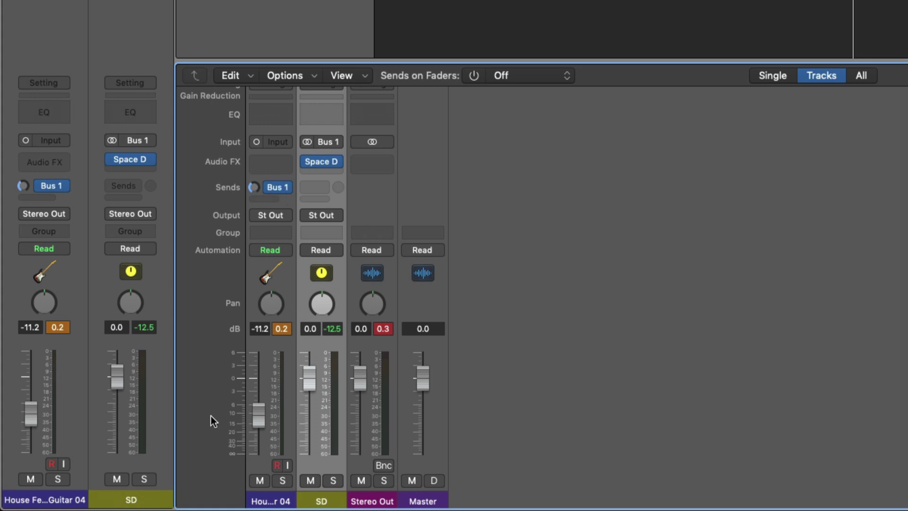
left_click_drag(266, 417, 261, 479)
left_click(278, 186)
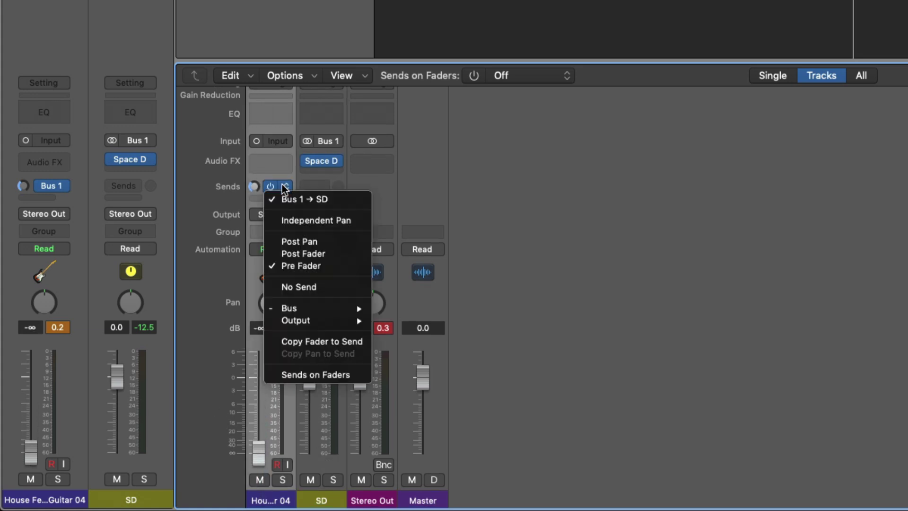
left_click(313, 342)
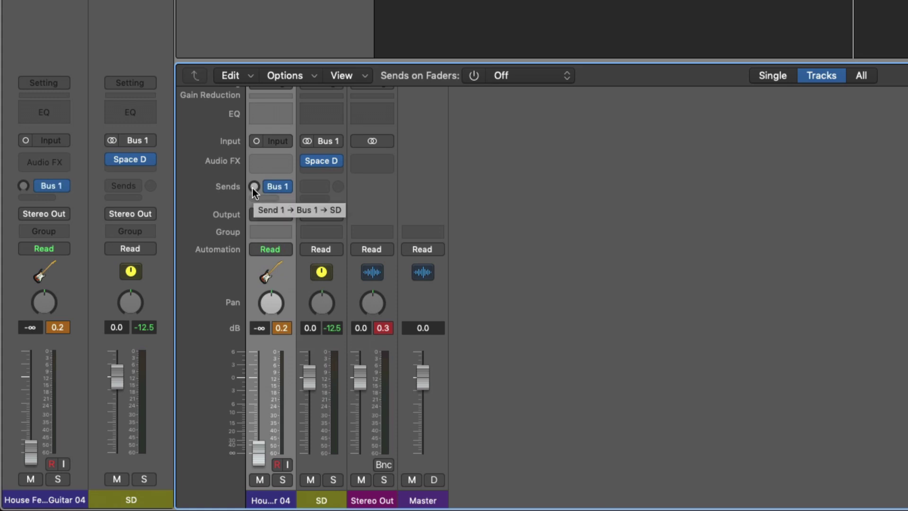
Create ten new tracks with duplicate settings from the guitar track
key("super+d")
key("super+d")
key("super+d")
key("super+d")
key("super+d")
key("super+d")
key("super+d")
key("super+d")
key("super+d")
key("super+d")
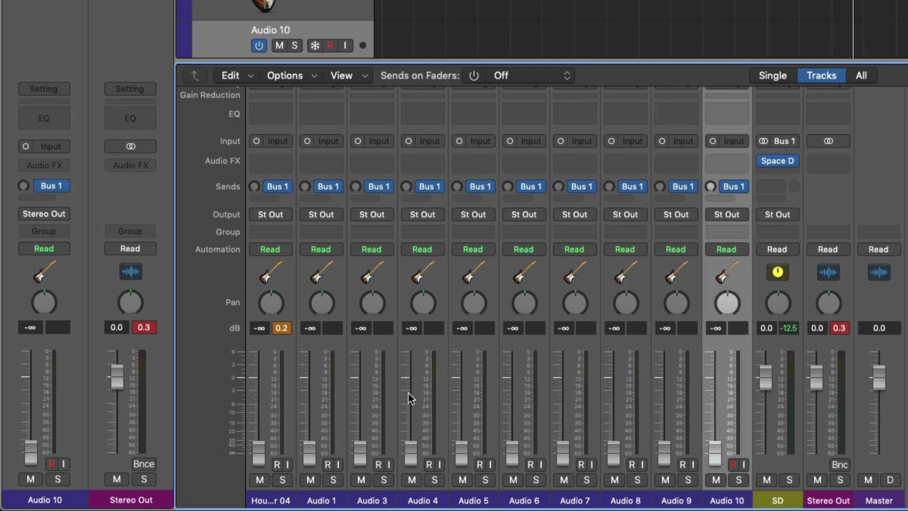
Raise the faders to about -17.2 dB on Audio 1, -5.4 on Audio 3, -6.0 on Audio 4, -10.6 on Audio 5 and -7.2 on Audio 6
left_click_drag(309, 450, 309, 428)
left_click_drag(360, 451, 360, 401)
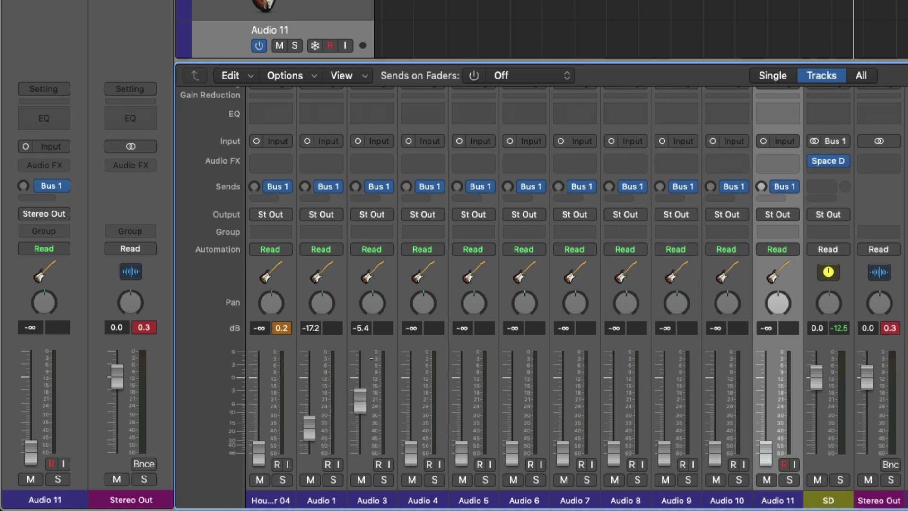
left_click_drag(410, 450, 411, 403)
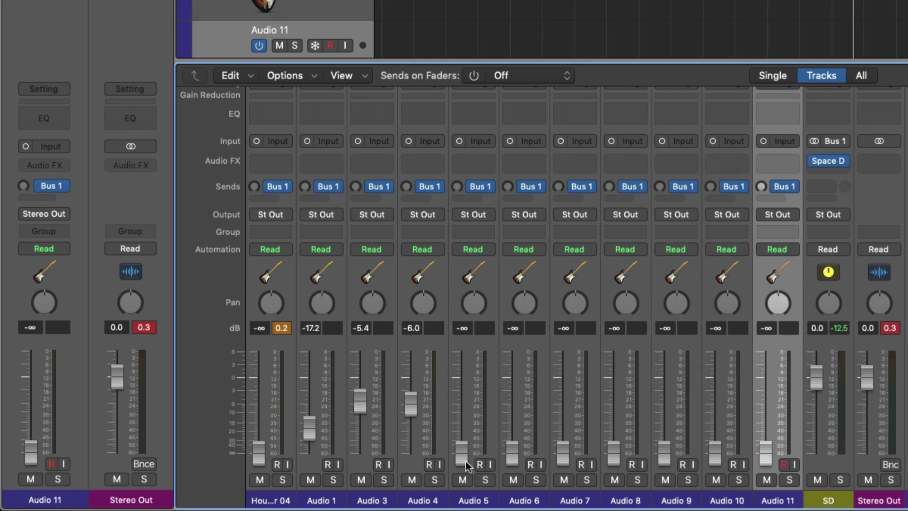
left_click_drag(466, 461, 517, 359)
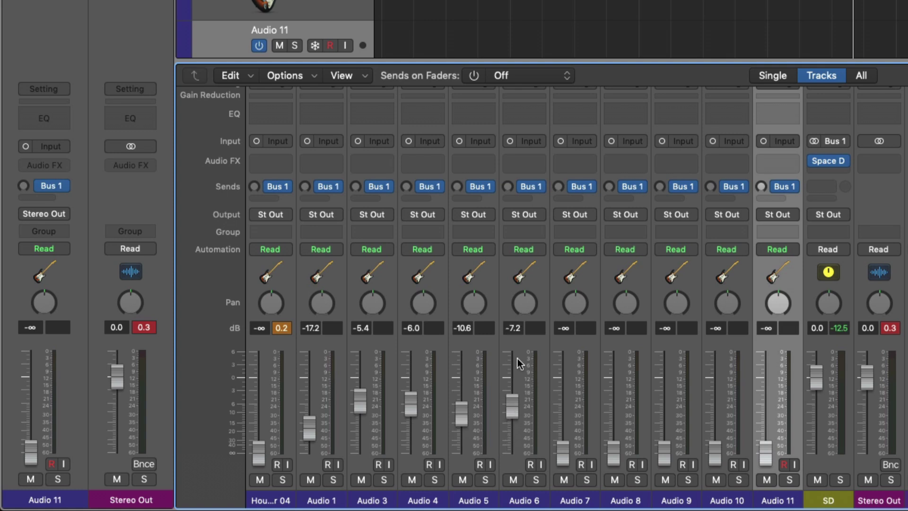
Copy the fader levels to the Bus 1 sends on the guitar through Audio 6 channels and check them with Sends on Faders
left_click(289, 500)
left_click(508, 500, "shift")
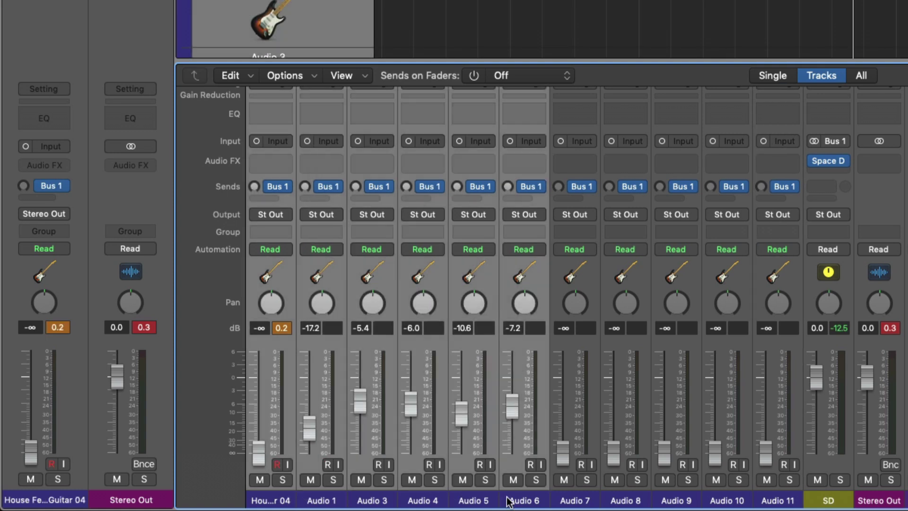
left_click(274, 186)
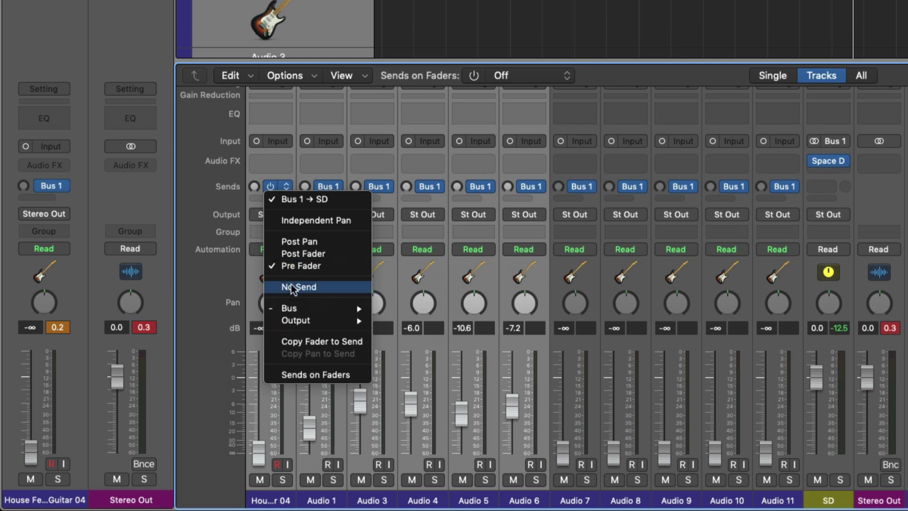
left_click(290, 341)
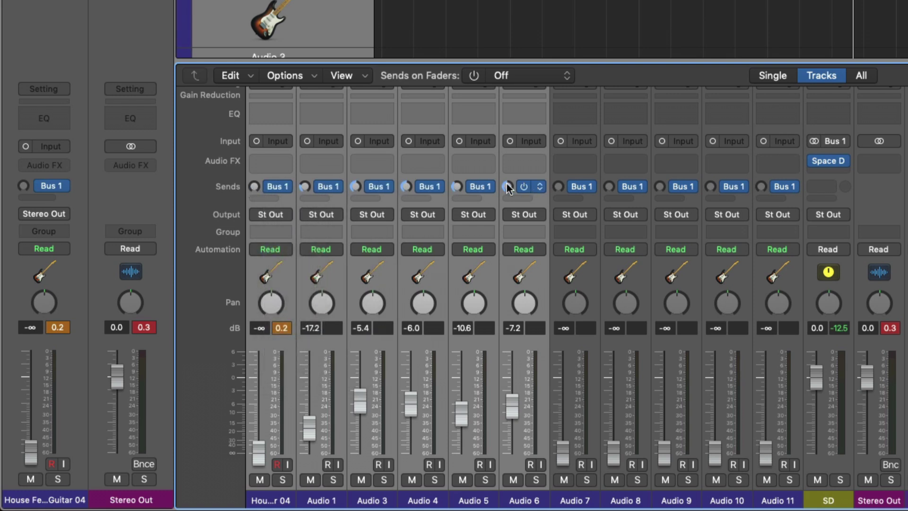
left_click(465, 74)
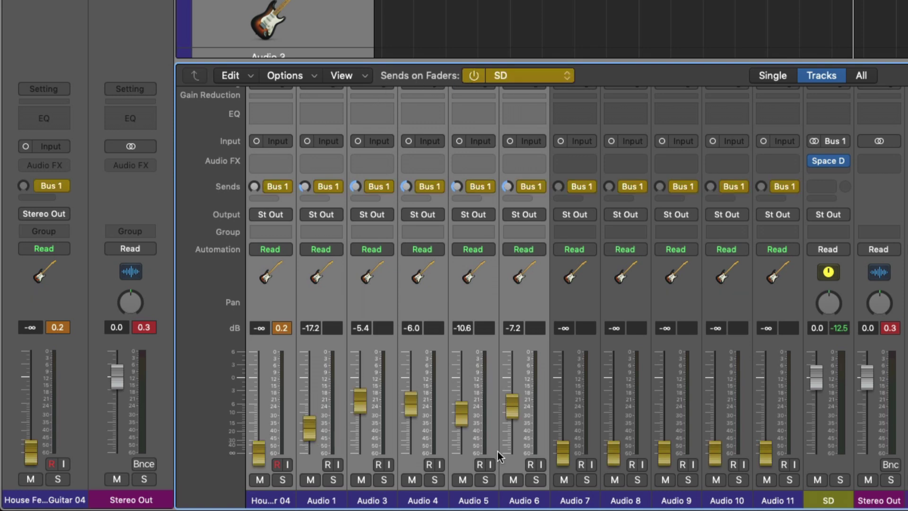
left_click(473, 76)
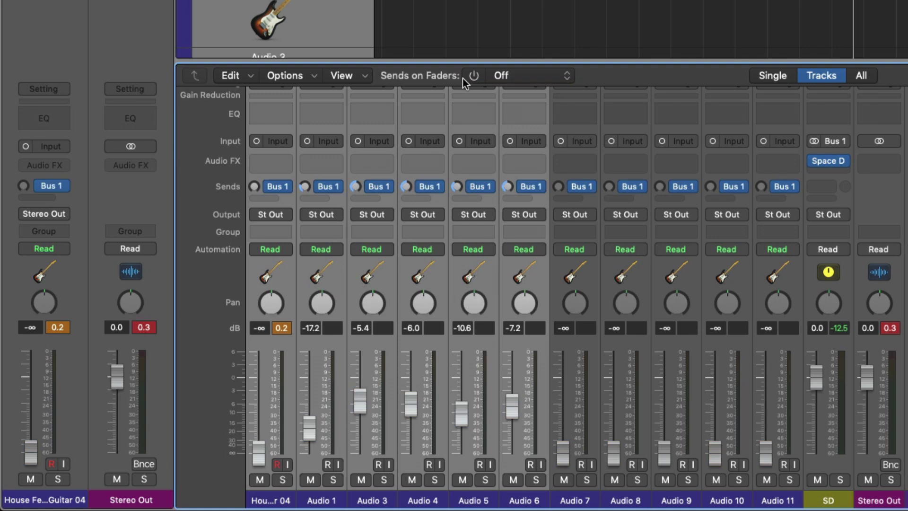
Enable Independent Pan for the Bus 1 sends on the selected channels and check the setting on Audio 1
left_click(286, 186)
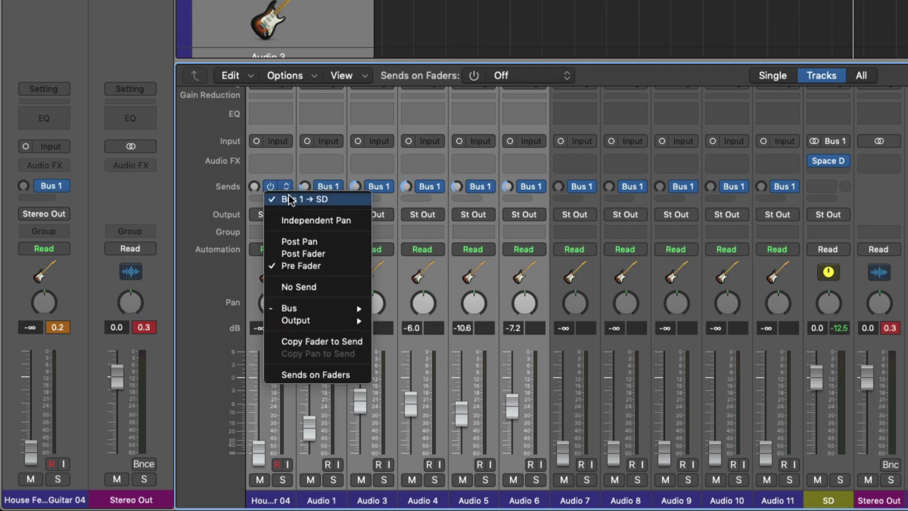
left_click(316, 220)
left_click(337, 186)
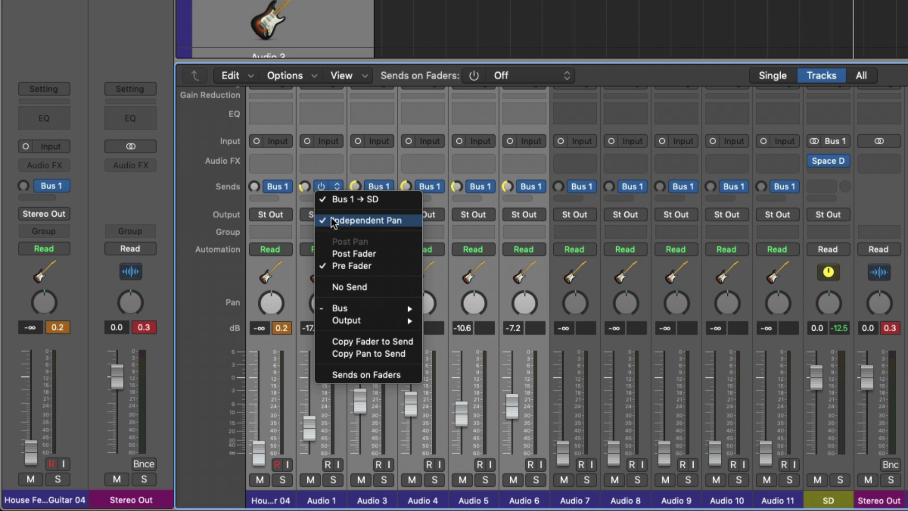
left_click(205, 219)
Select only the original guitar channel, reset its fader to 0.0 dB and pan it to about -64
left_click(268, 502)
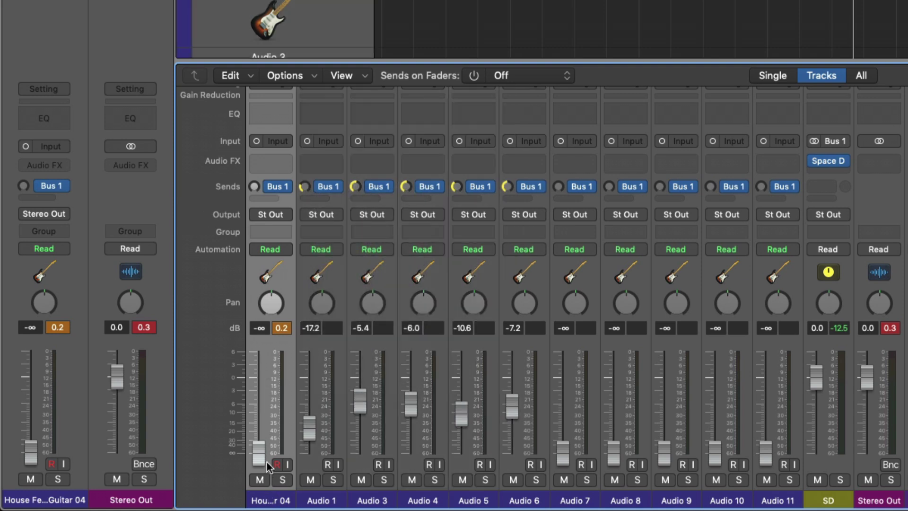
left_click(262, 457, "alt")
left_click_drag(271, 303, 281, 220)
Review the send options of the guitar channel's Bus 1 send and keep it on Pre Fader
left_click(282, 187)
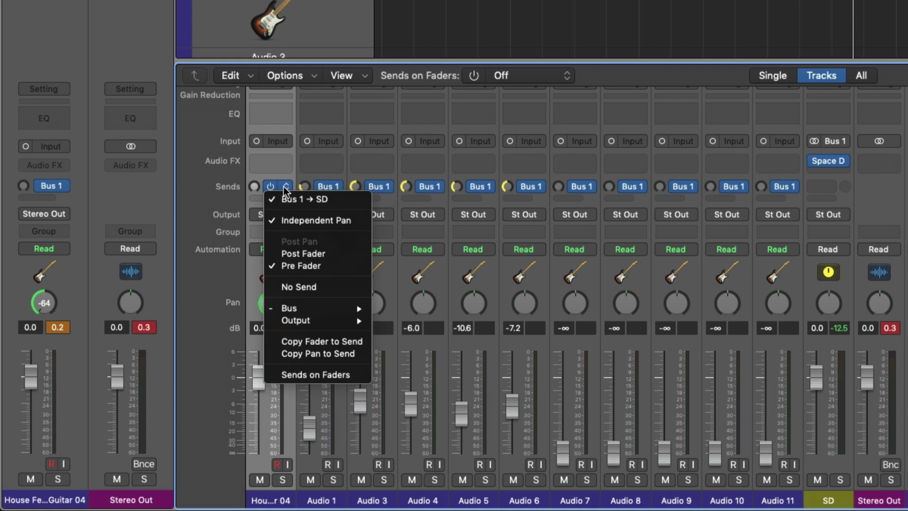
left_click(300, 266)
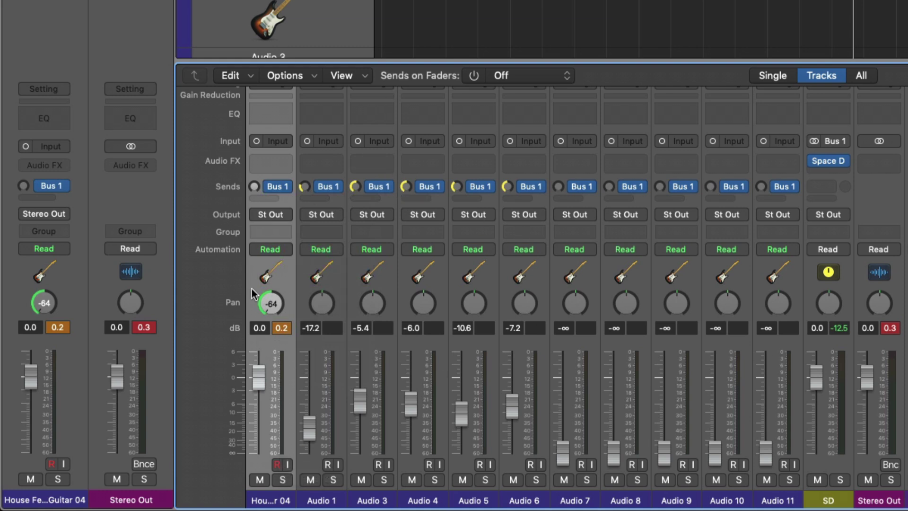
left_click(286, 187)
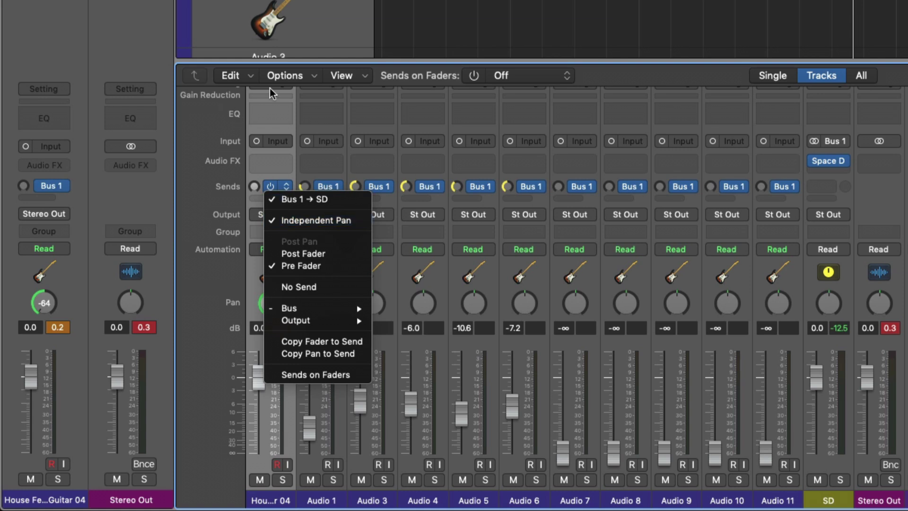
Turn on Sends on Faders for SD and reset the guitar channel's send level to 0.0 dB
left_click(499, 78)
left_click(474, 76)
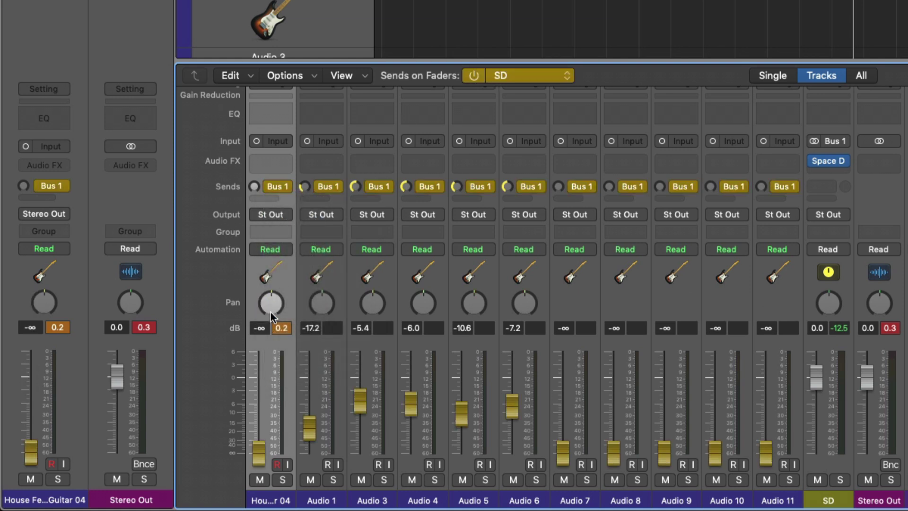
left_click(254, 450, "alt")
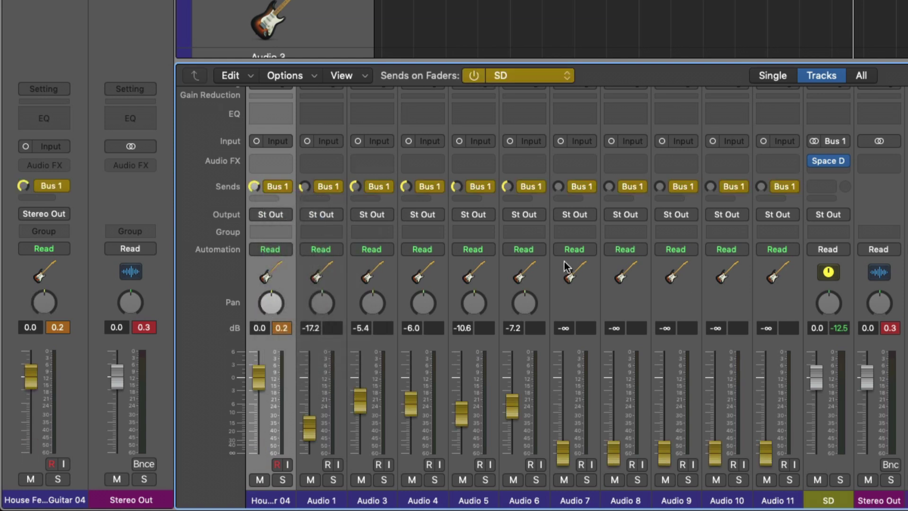
Solo the guitar channel, start playback and pan its Bus 1 send to about +63
left_click(284, 481)
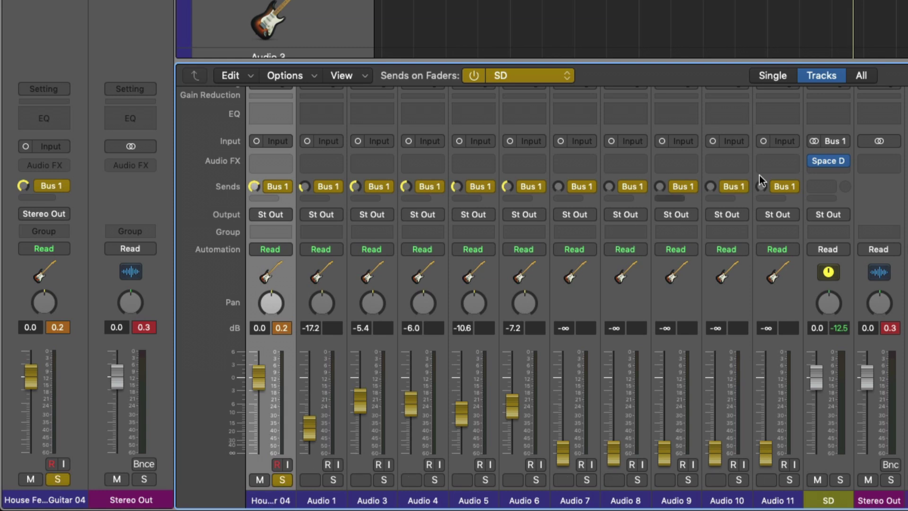
key("space")
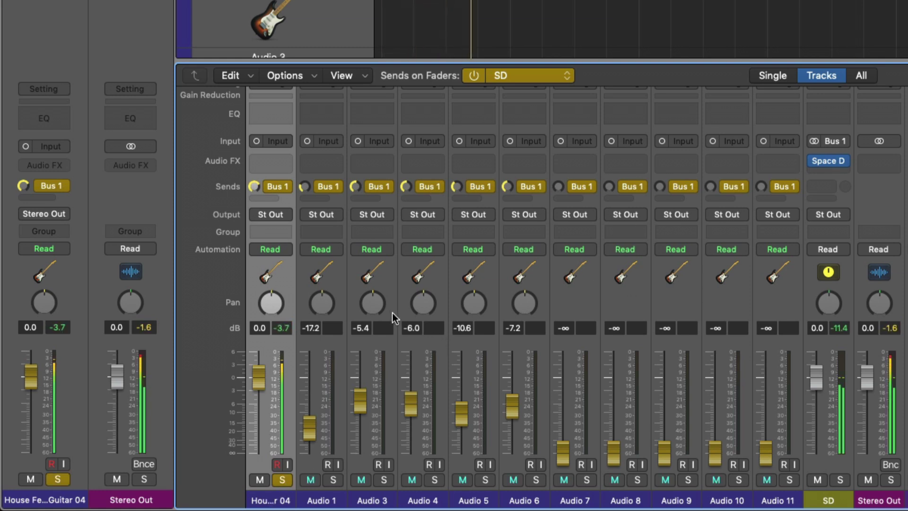
left_click_drag(267, 309, 278, 233)
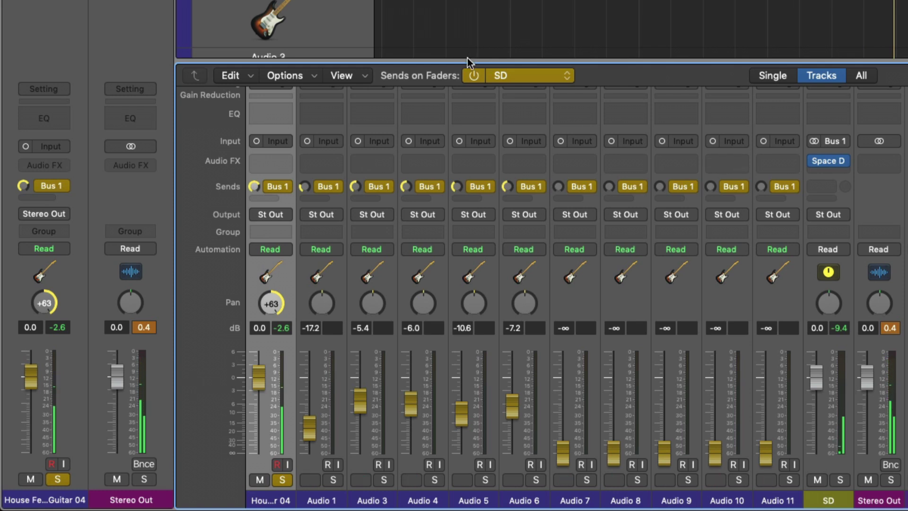
Switch Sends on Faders off and back on to compare the guitar's channel pan with its send pan
left_click(474, 75)
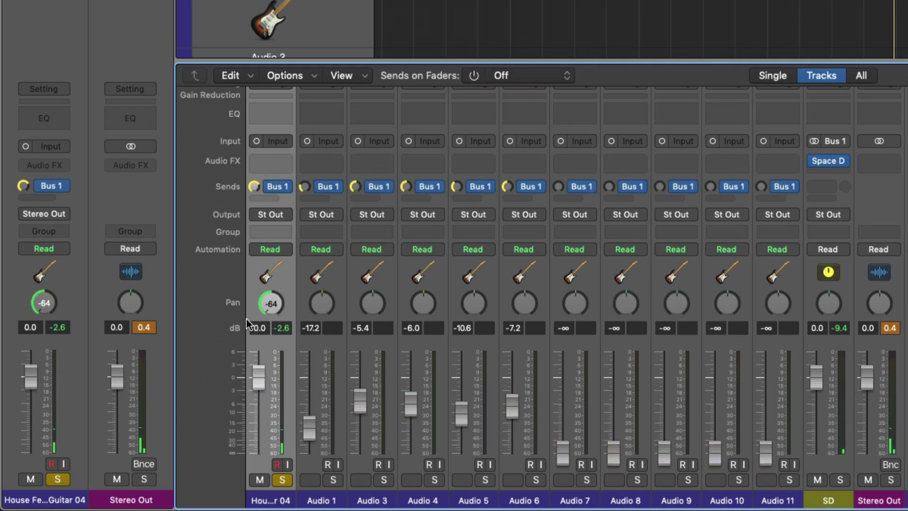
left_click(476, 78)
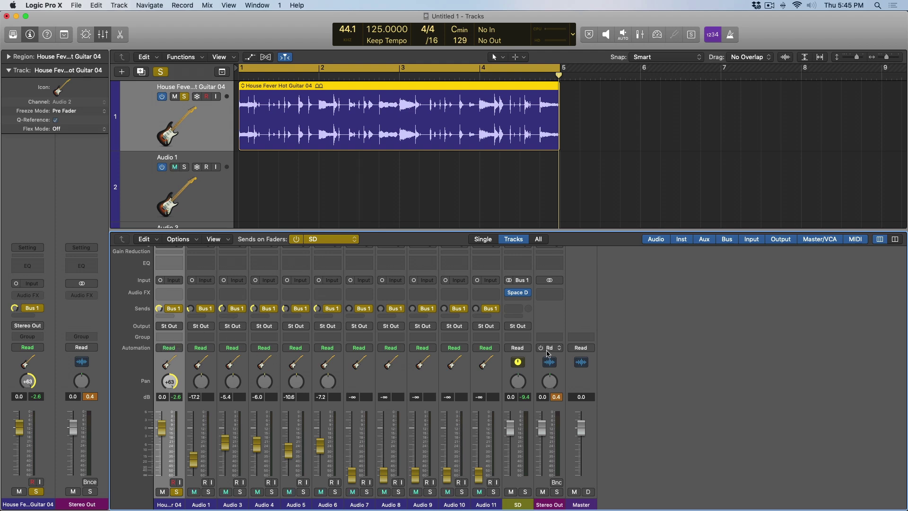
Review the guitar's Bus 1 send options, keep the send on Pre Fader, and turn off Sends on Faders
left_click(181, 308)
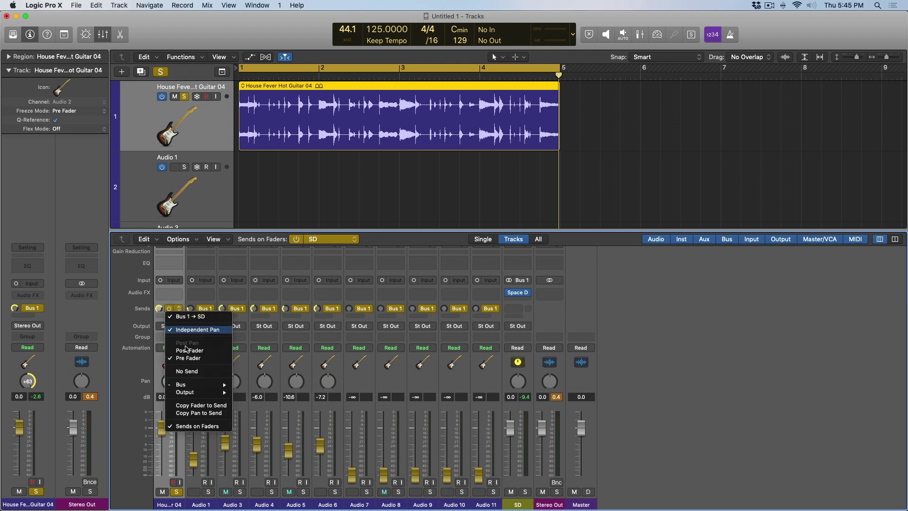
mouse_move(203, 392)
mouse_move(271, 402)
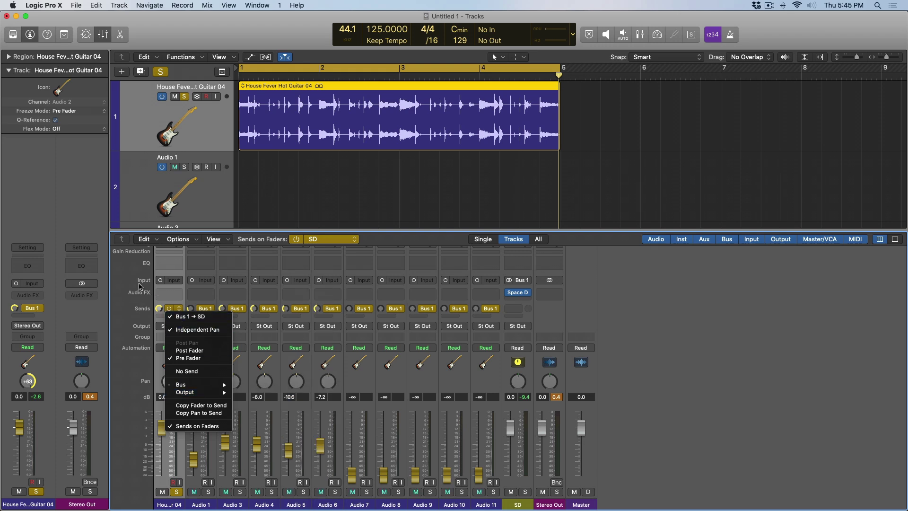
left_click(172, 306)
left_click(180, 310)
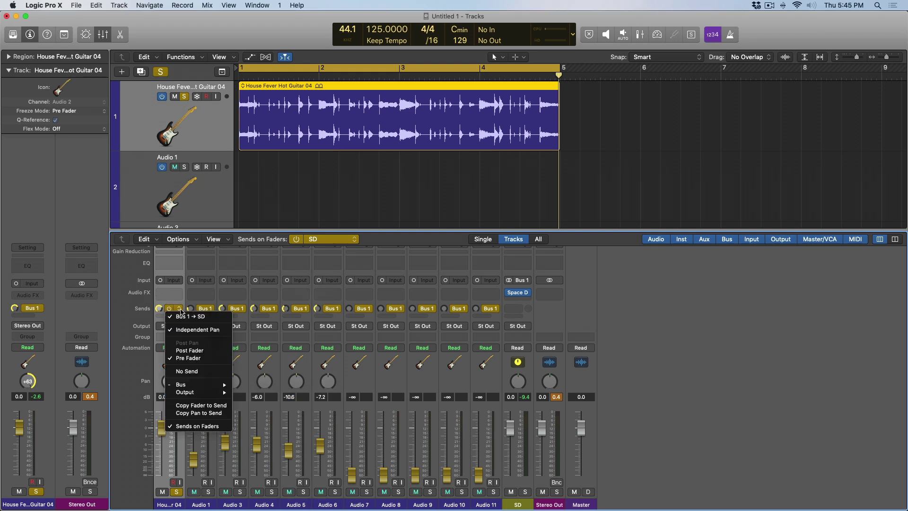
left_click(201, 359)
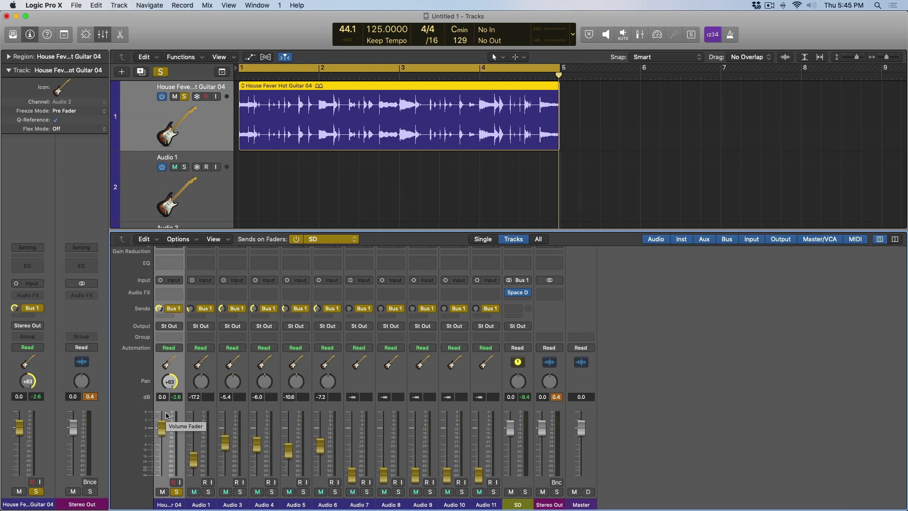
key("ctrl+shift+s")
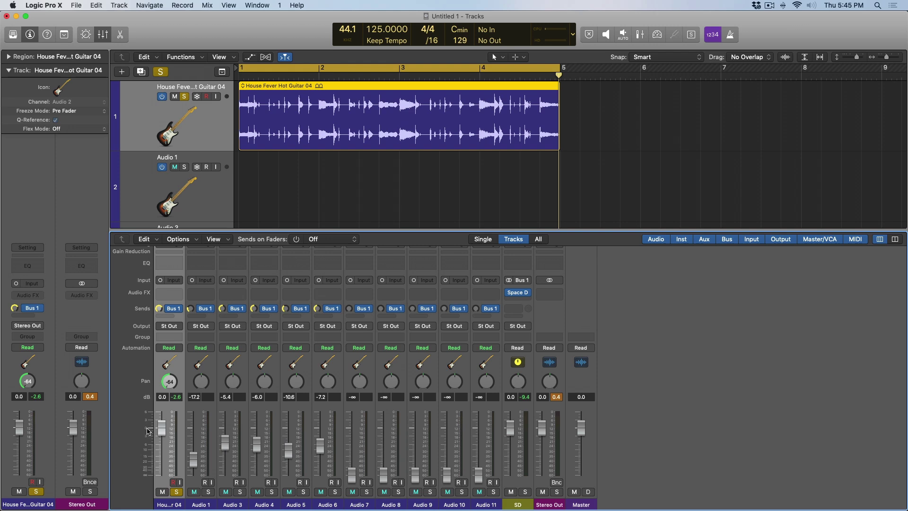